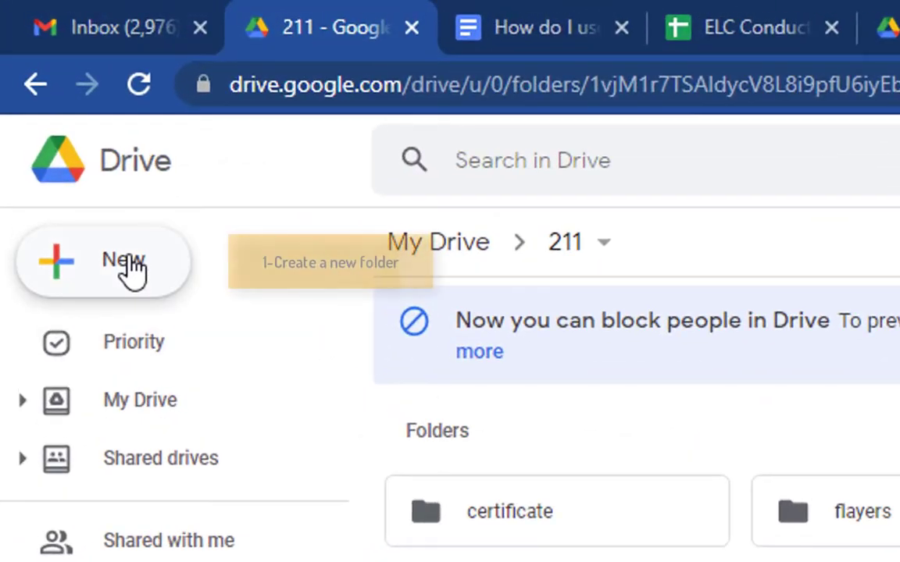
# Step: Create a folder named 'certificate' inside the 211 folder and open it
pyautogui.click(125, 267)
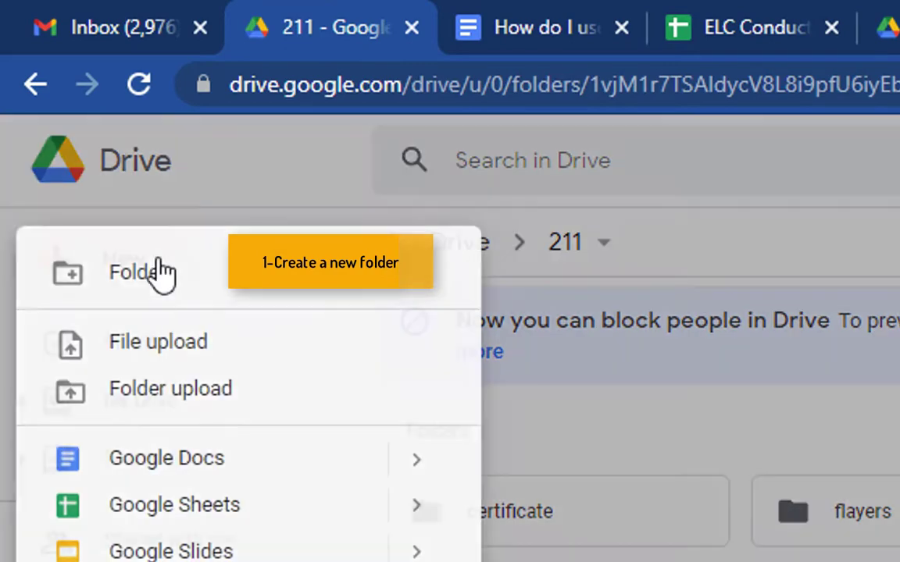
pyautogui.click(160, 266)
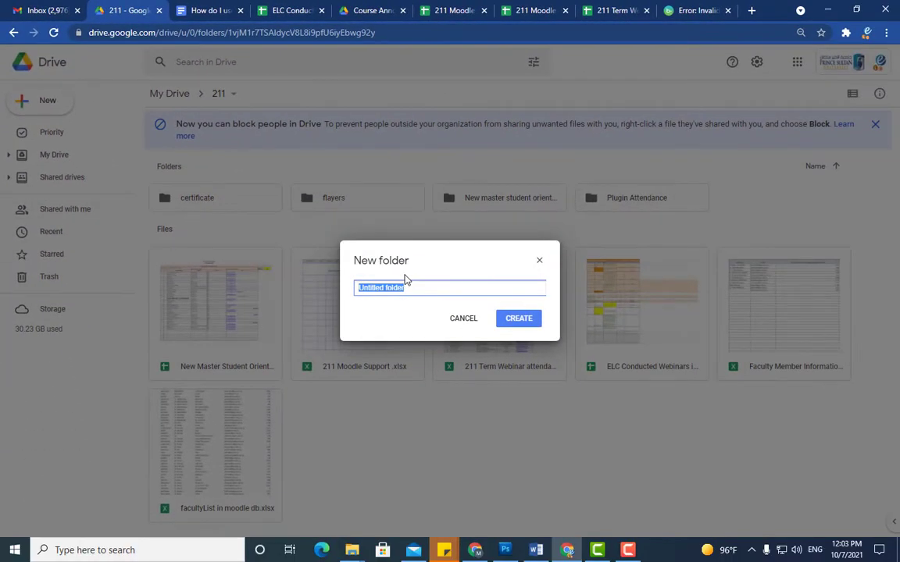
pyautogui.write('certificate')
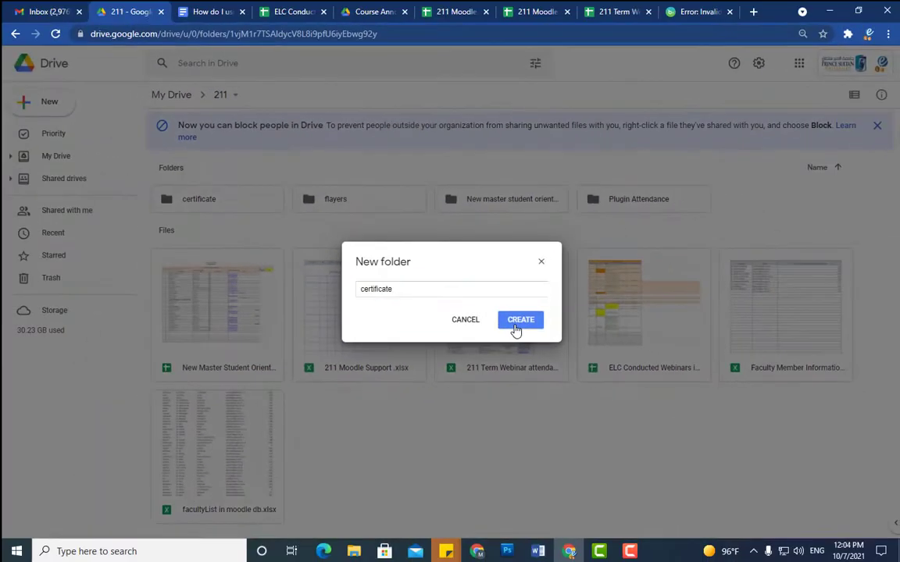
pyautogui.click(517, 322)
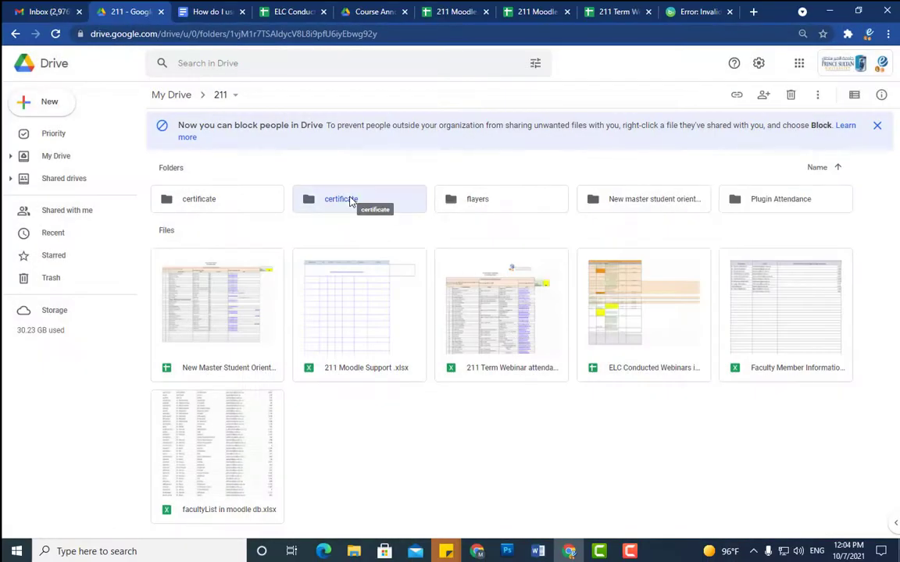
pyautogui.doubleClick(351, 202)
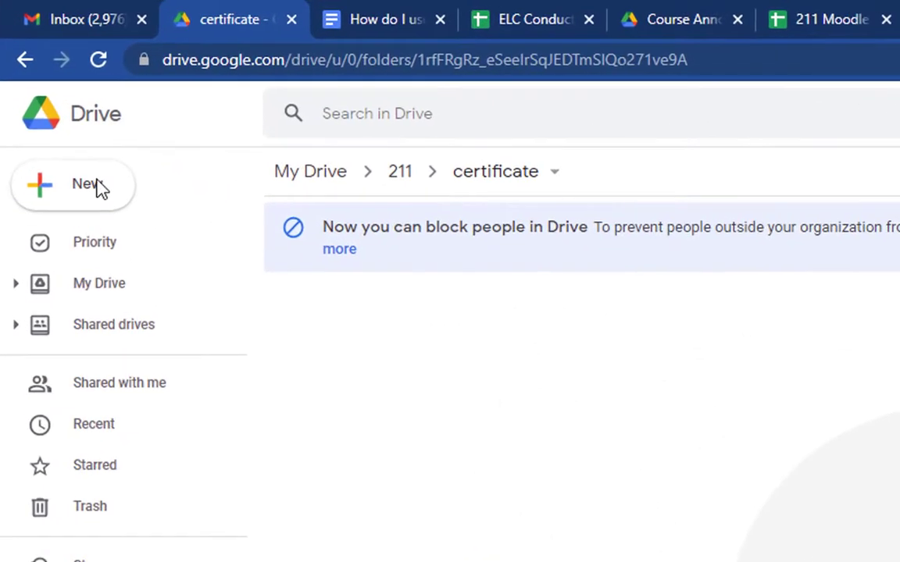
pyautogui.click(99, 187)
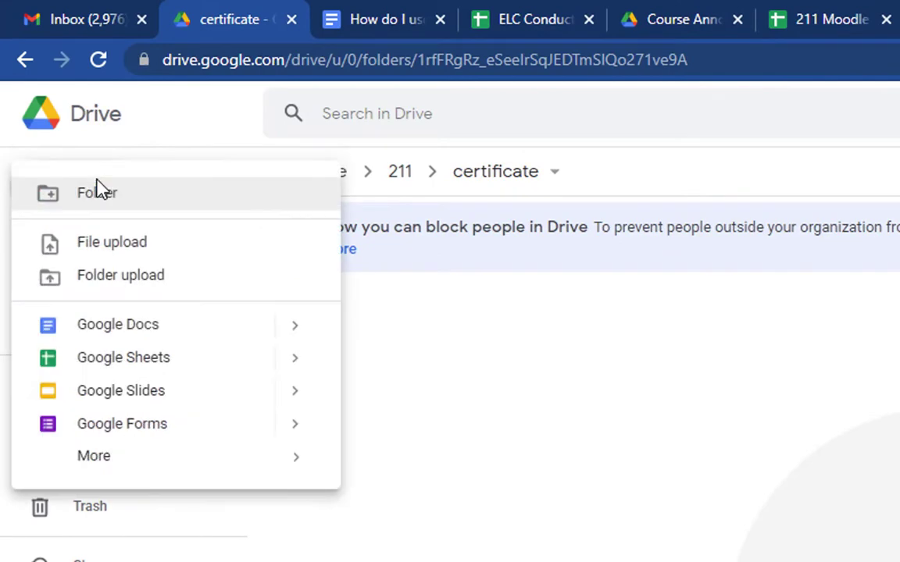
# Step: Create a blank Google Doc in the folder and set its page to landscape
pyautogui.click(168, 330)
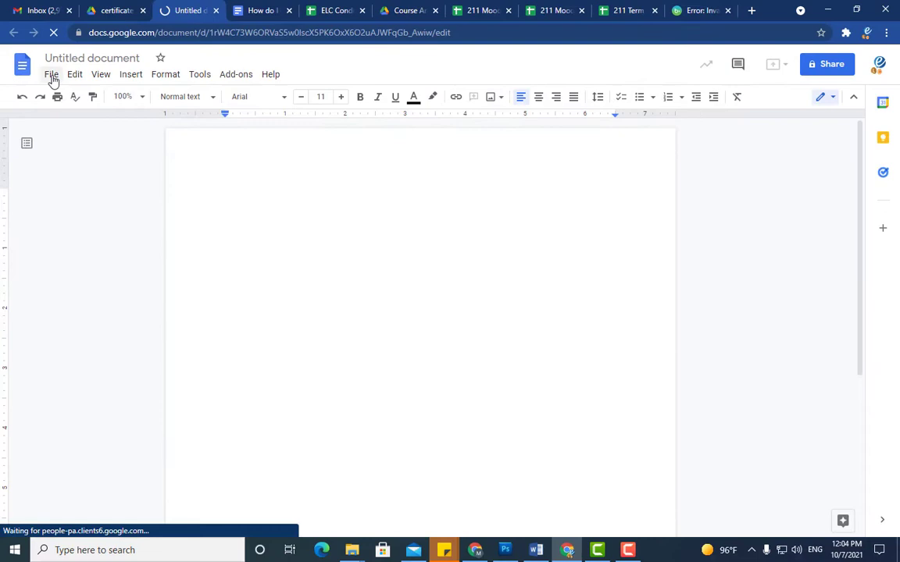
pyautogui.click(53, 78)
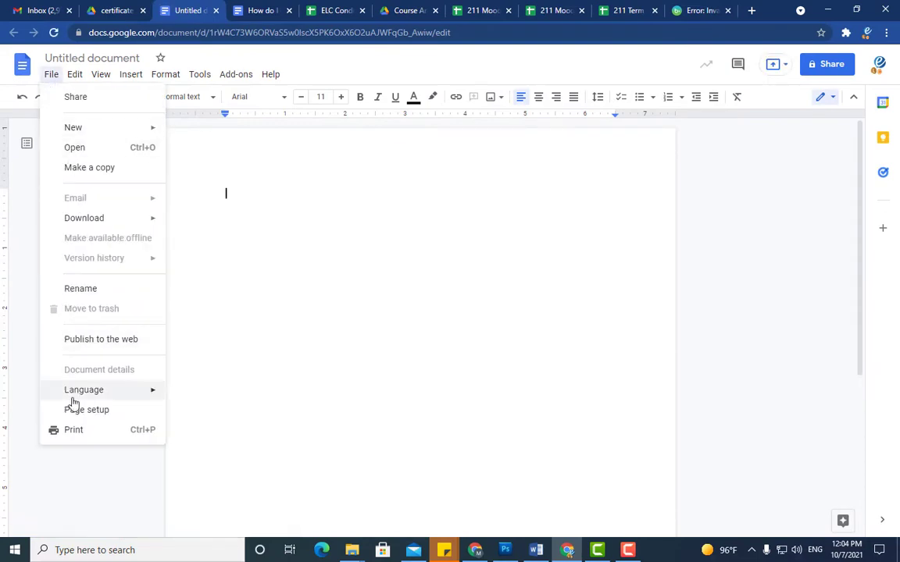
pyautogui.click(80, 411)
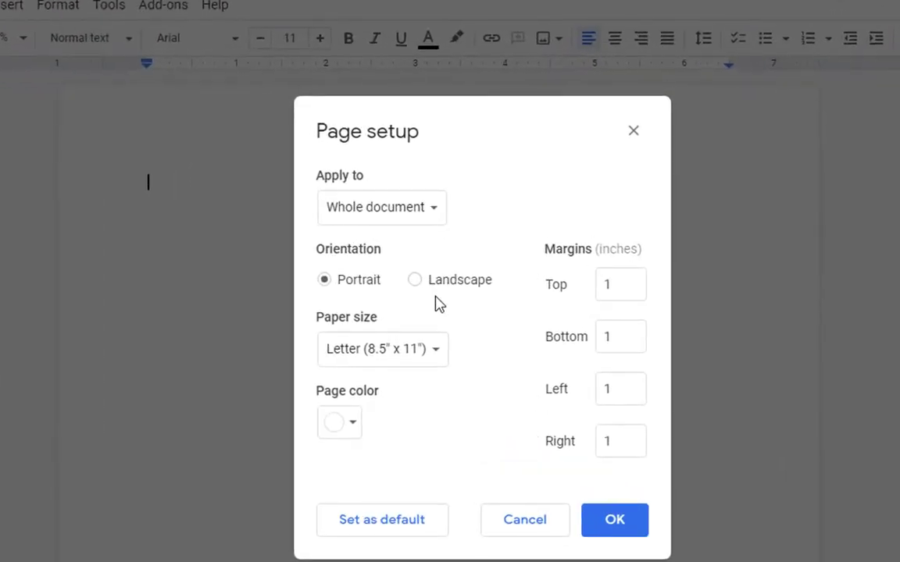
pyautogui.click(610, 520)
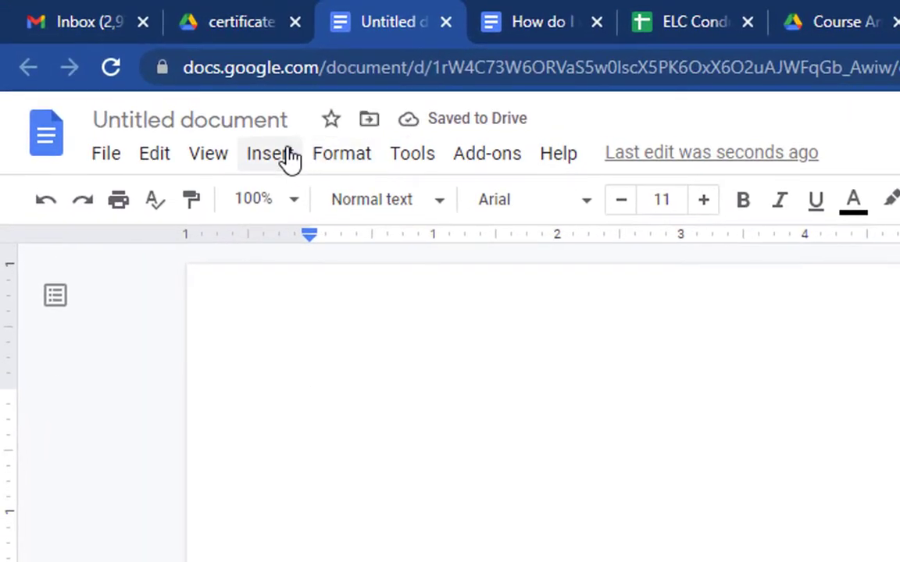
# Step: Upload the second certificate image and set it behind the text
pyautogui.click(291, 158)
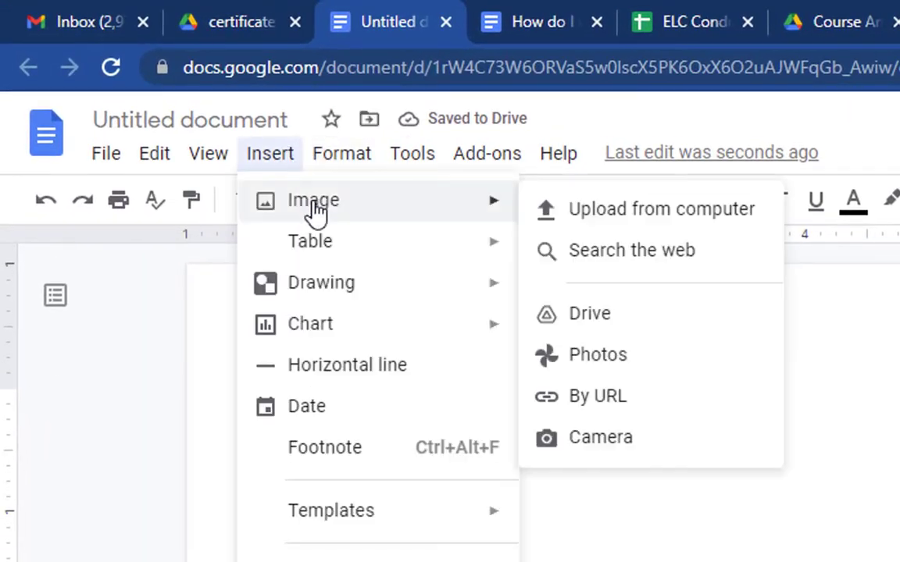
pyautogui.click(461, 160)
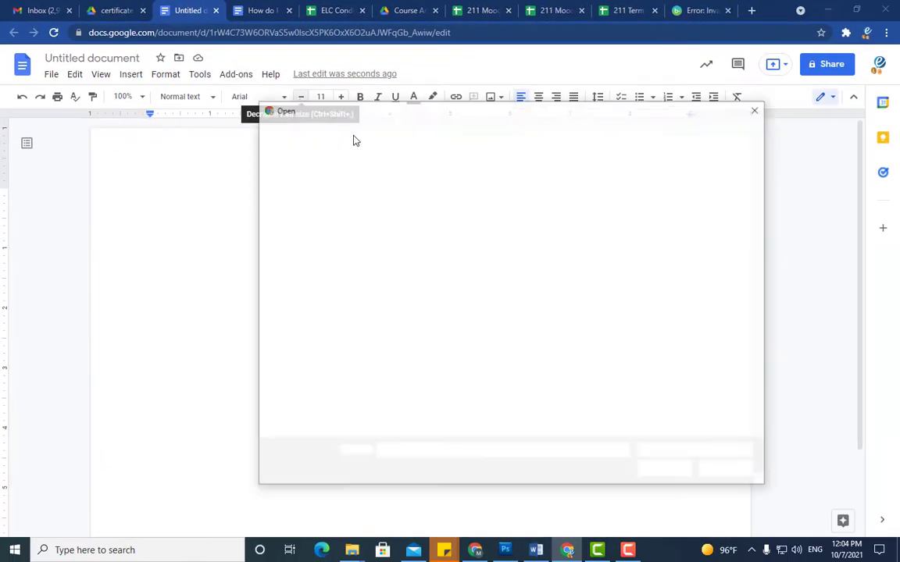
pyautogui.click(478, 225)
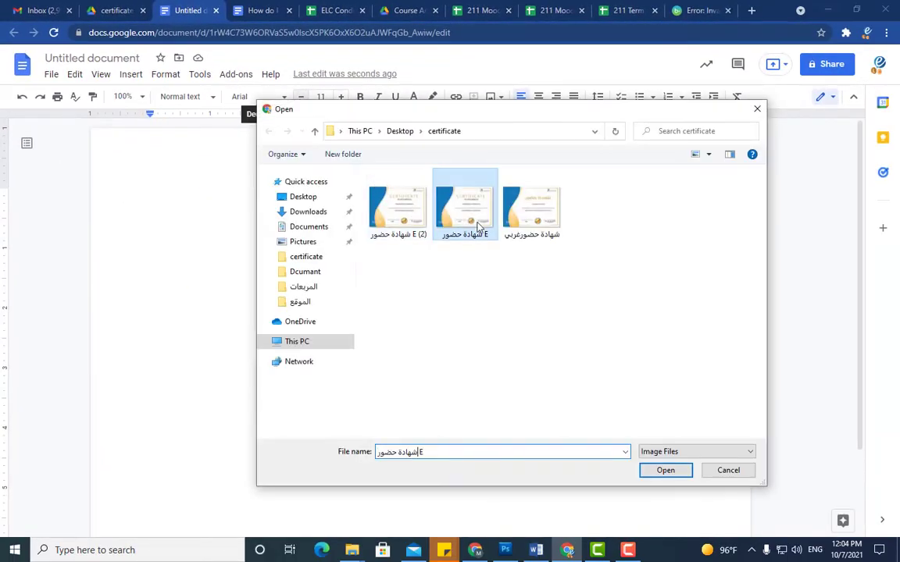
pyautogui.click(661, 471)
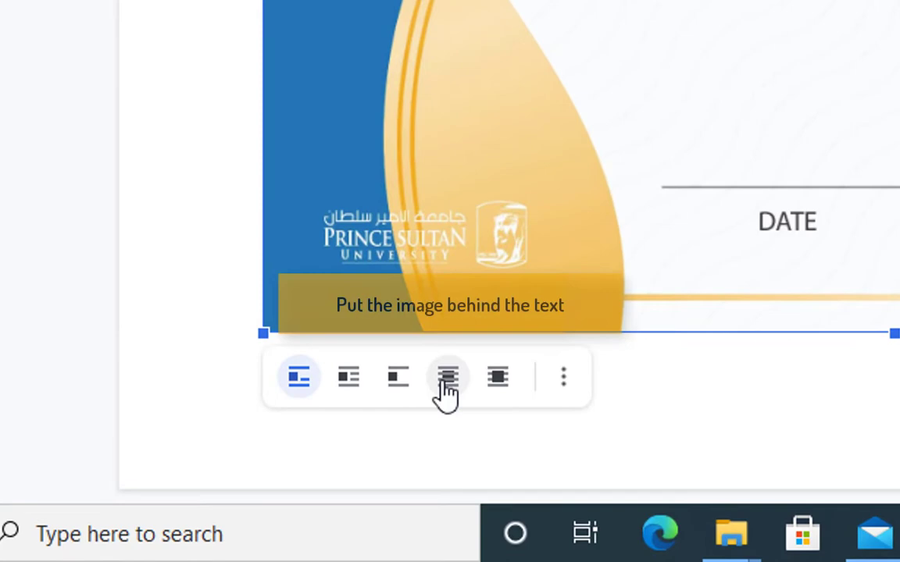
pyautogui.click(446, 390)
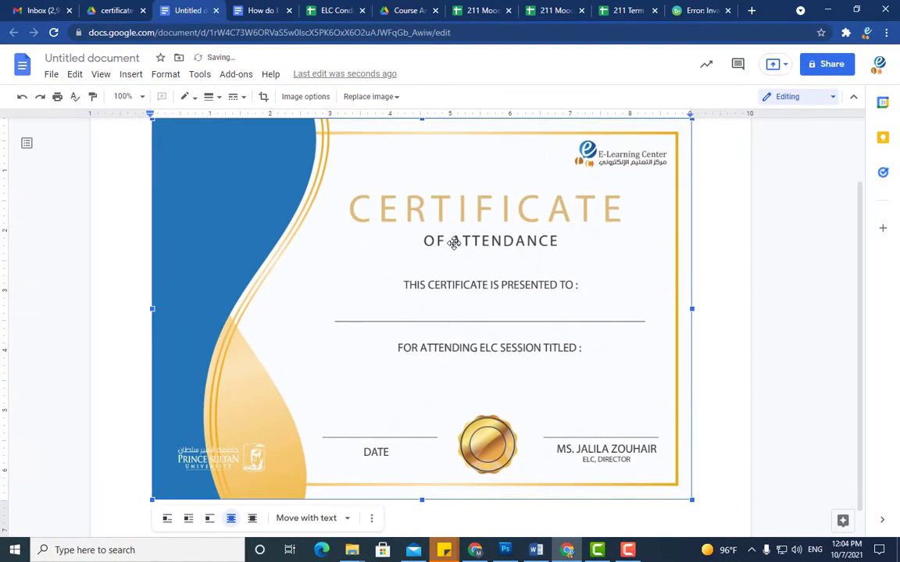
pyautogui.scroll(2, 454, 243)
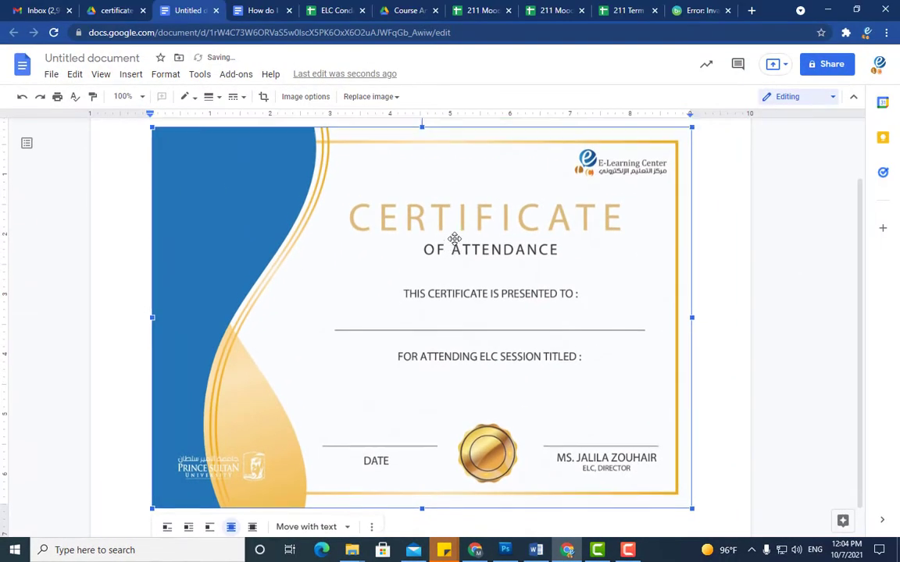
pyautogui.click(475, 171)
pyautogui.scroll(-1, 472, 217)
pyautogui.click(472, 217)
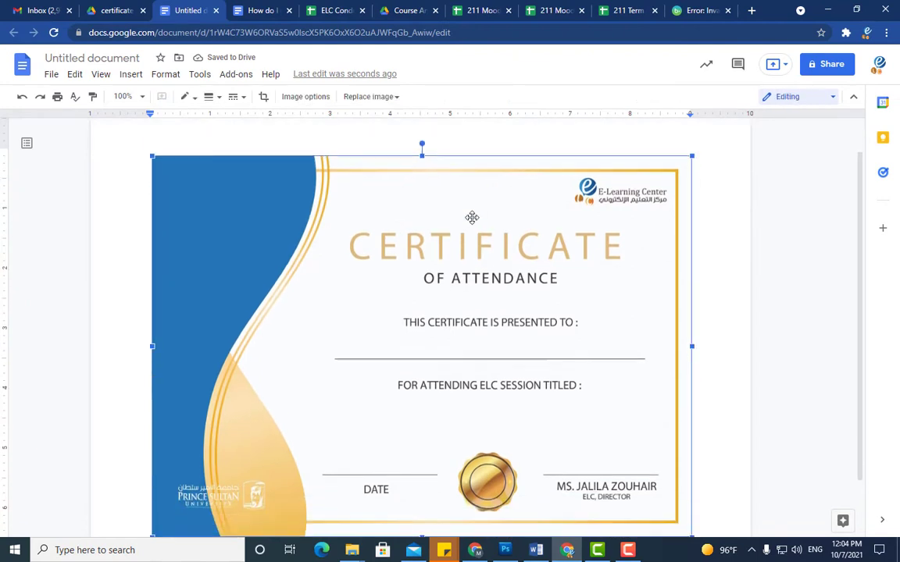
# Step: Fill the certificate's name, workshop and date lines with <<Full Name>>, <<Workshop Title>>, <<Date>> placeholders
pyautogui.click(467, 147)
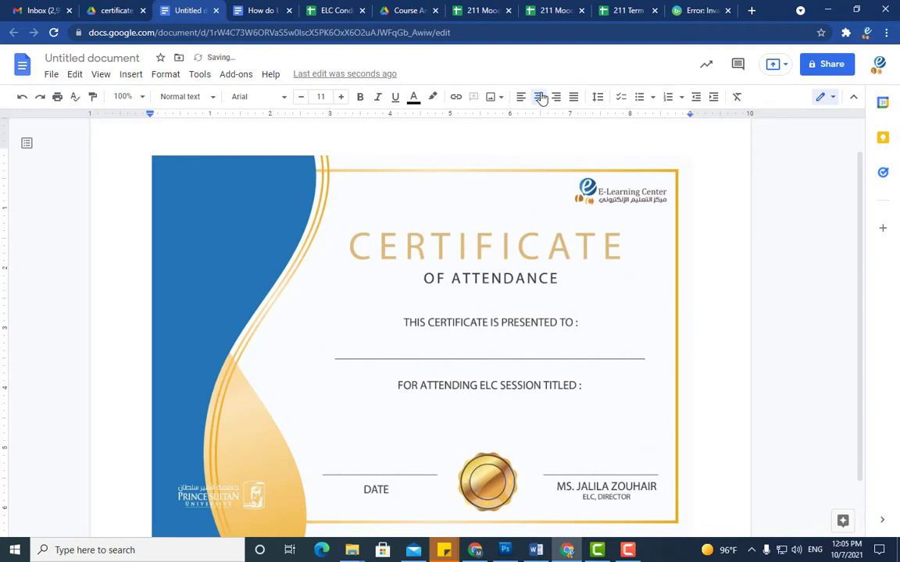
pyautogui.click(539, 96)
pyautogui.write('<<Full Name>>')
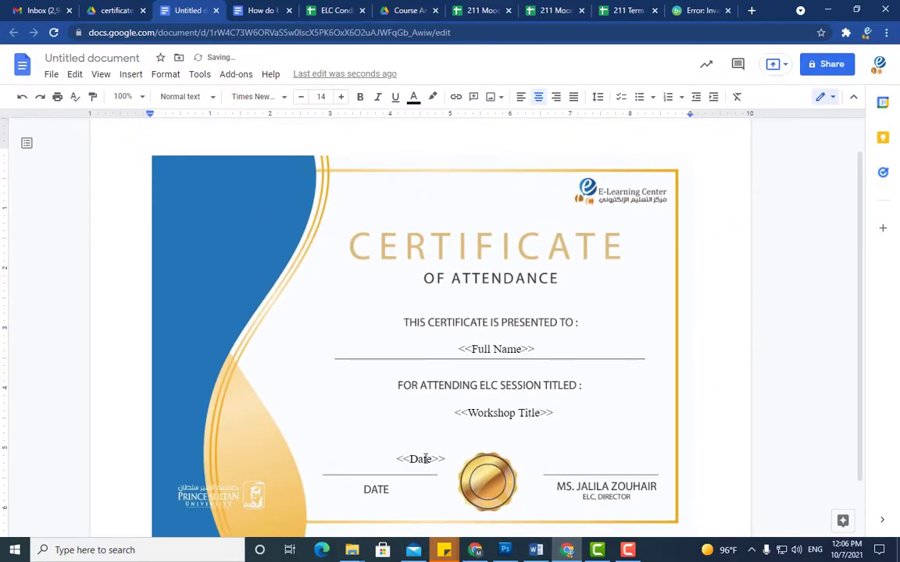
pyautogui.scroll(-2, 425, 459)
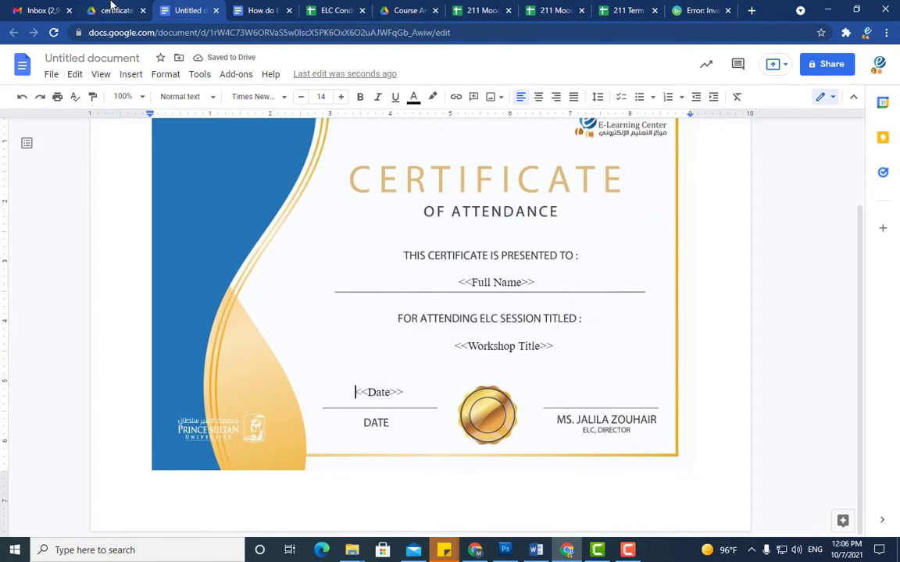
pyautogui.click(111, 7)
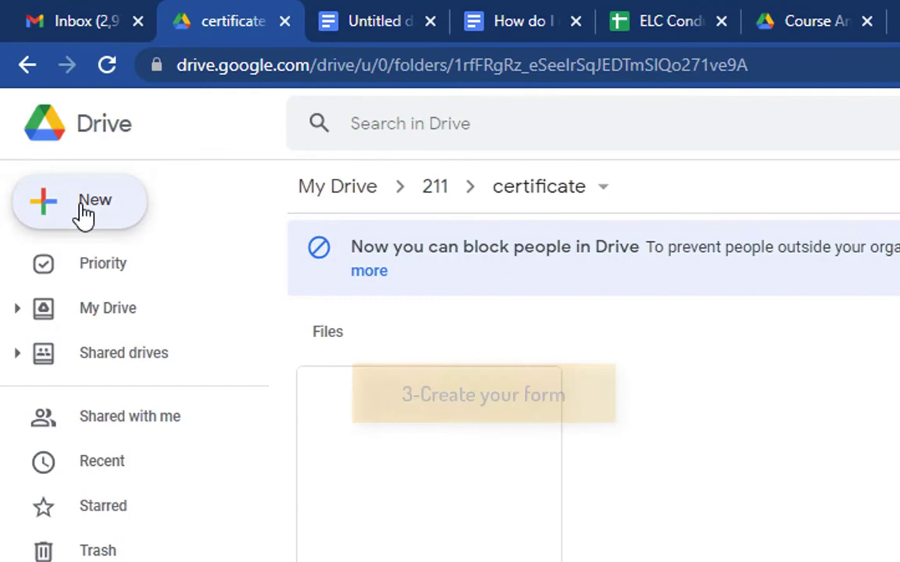
# Step: Build a blank form with required short-answer Email, Full Name and Workshop Title questions
pyautogui.click(84, 212)
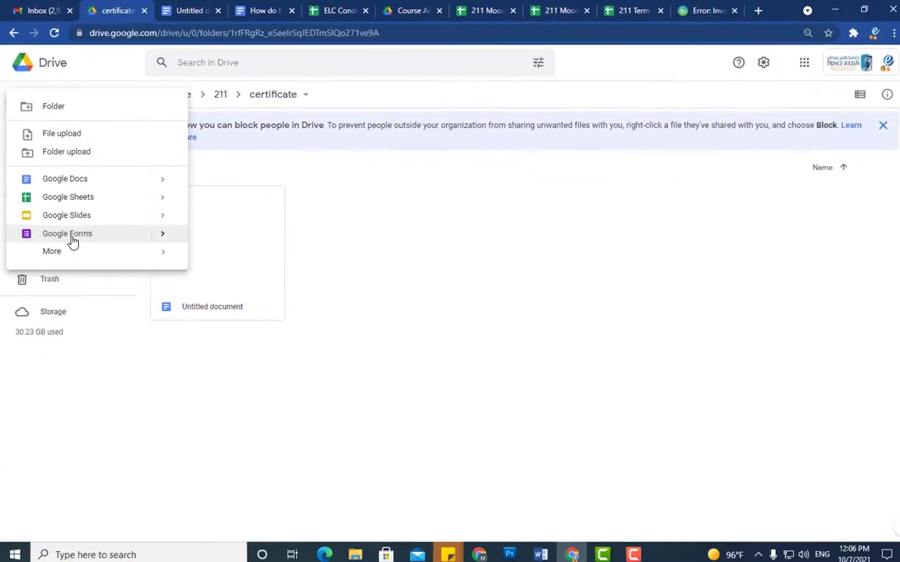
pyautogui.click(117, 462)
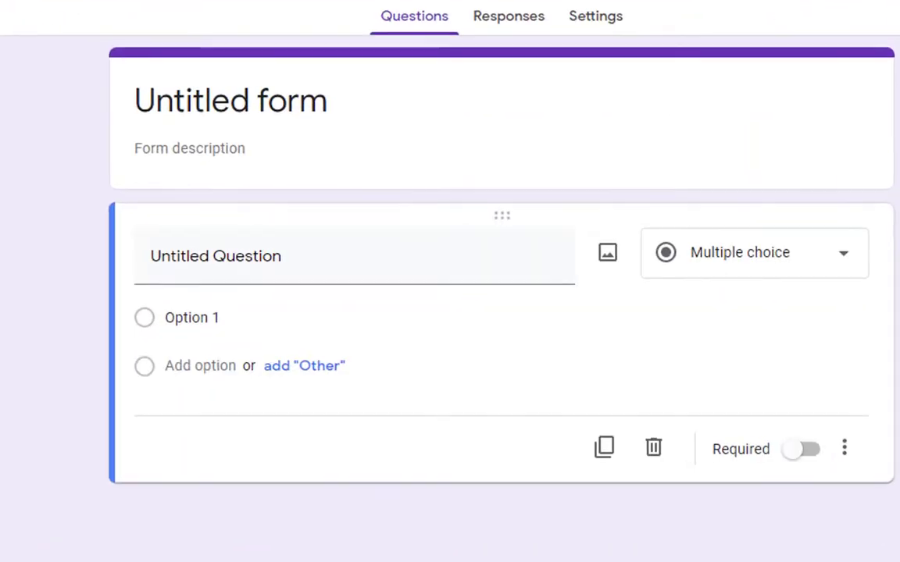
pyautogui.write('Email')
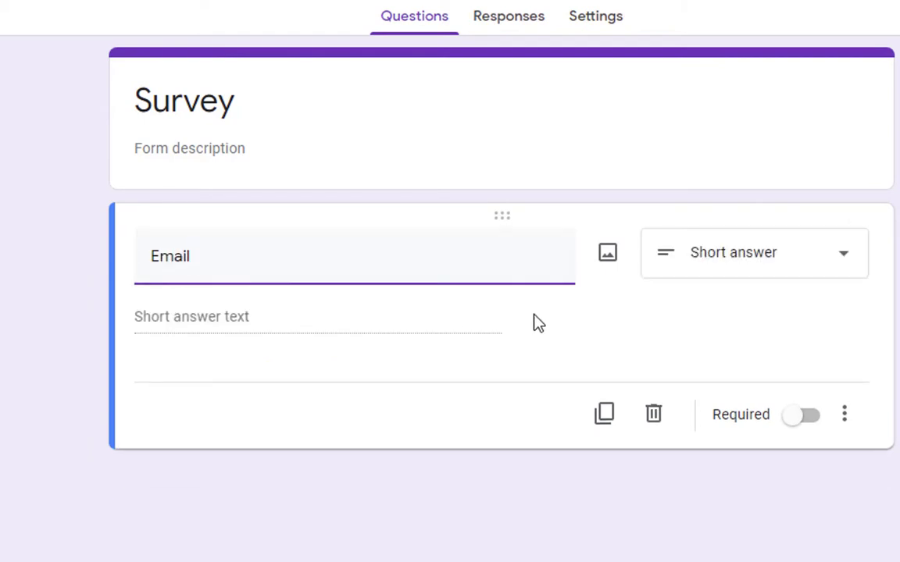
pyautogui.click(804, 415)
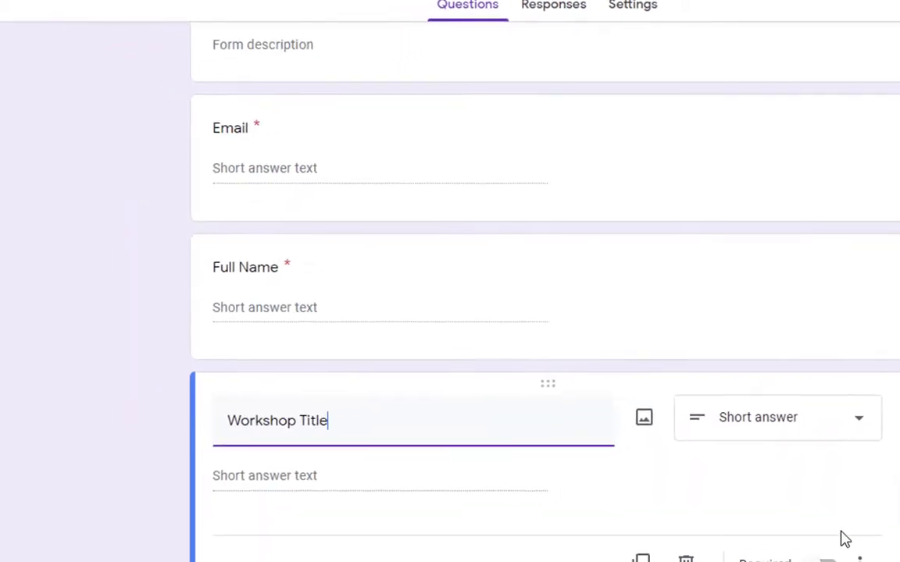
pyautogui.click(821, 549)
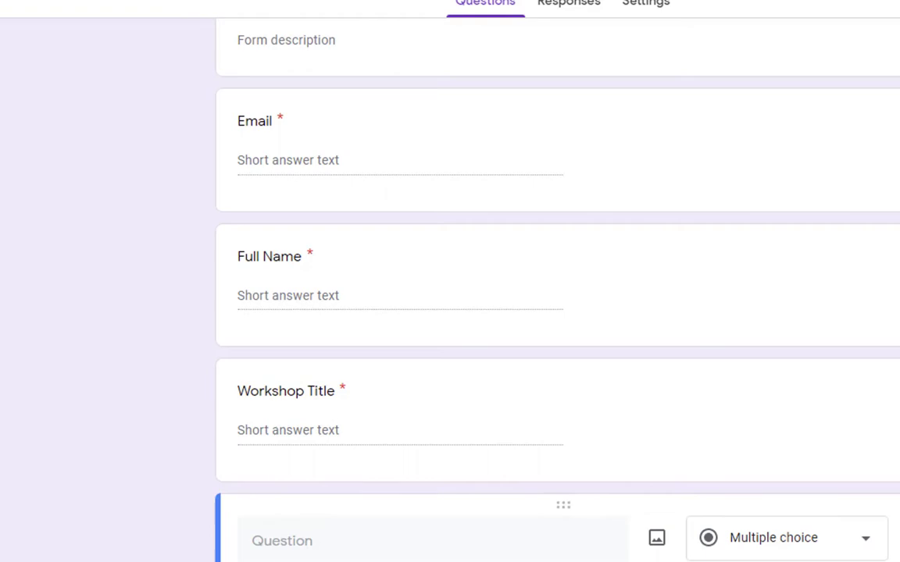
pyautogui.click(446, 103)
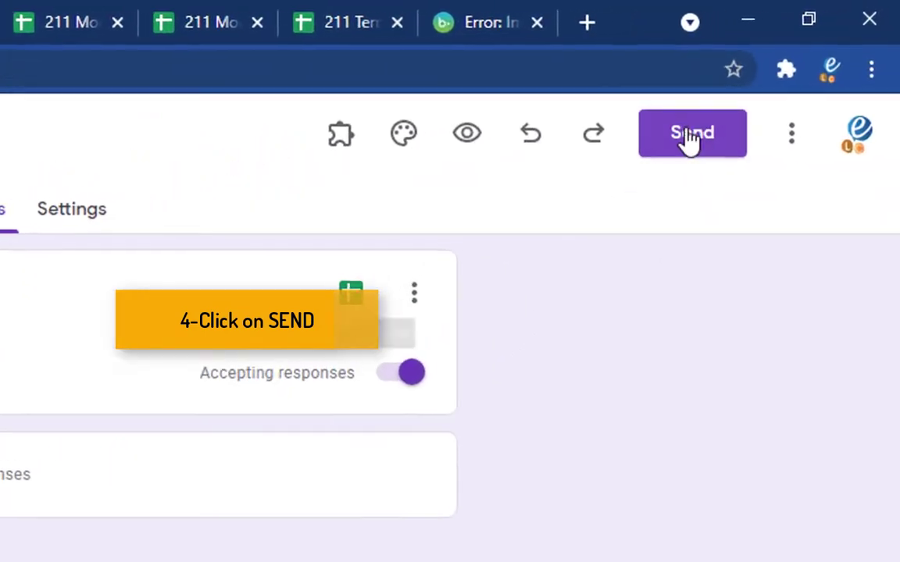
# Step: Link the form's responses to a new spreadsheet, Untitled form (Responses)
pyautogui.click(786, 75)
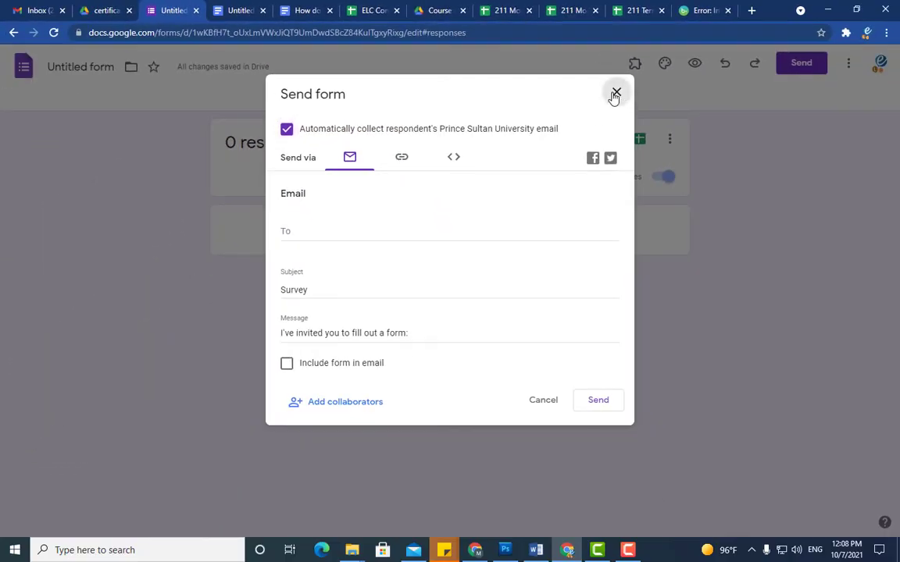
pyautogui.click(616, 94)
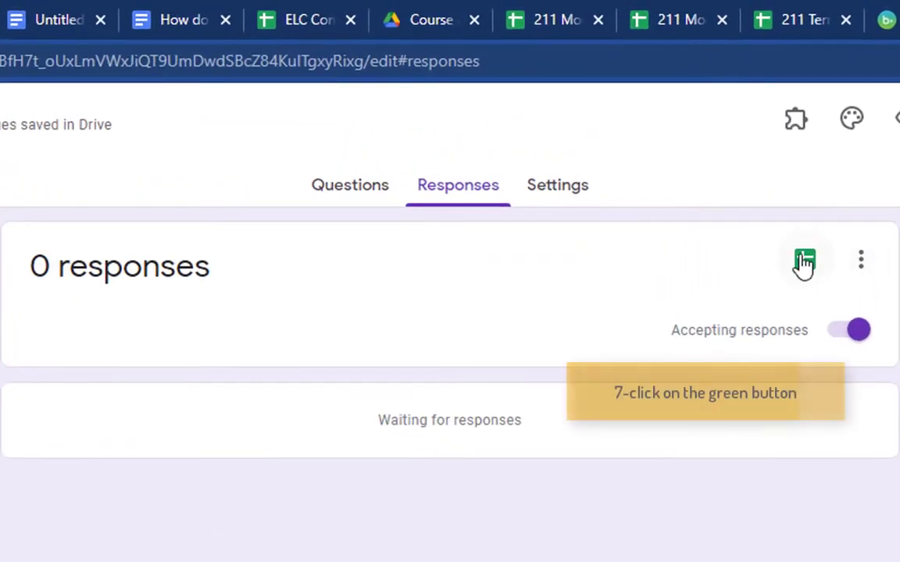
pyautogui.click(805, 264)
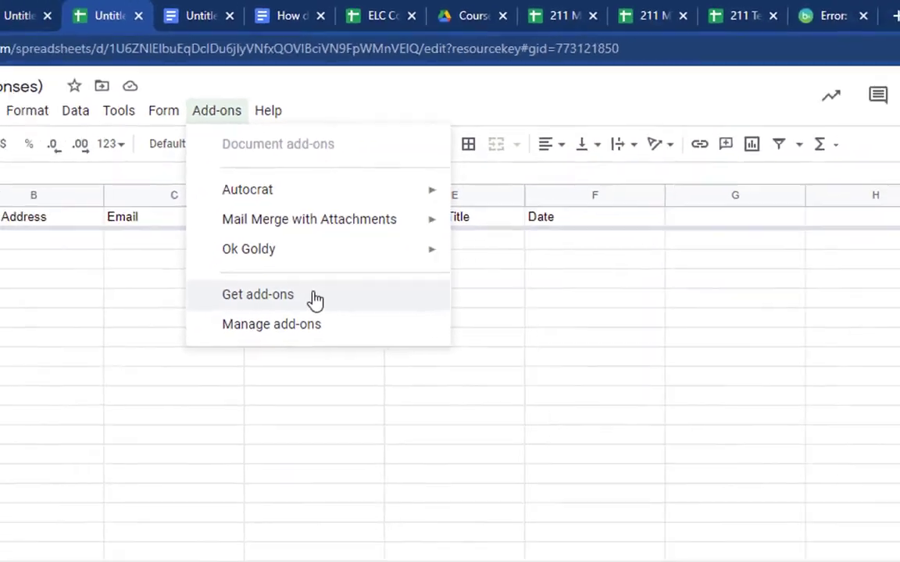
# Step: Check Autocrat in the add-on marketplace, then launch it from the Add-ons menu
pyautogui.click(312, 296)
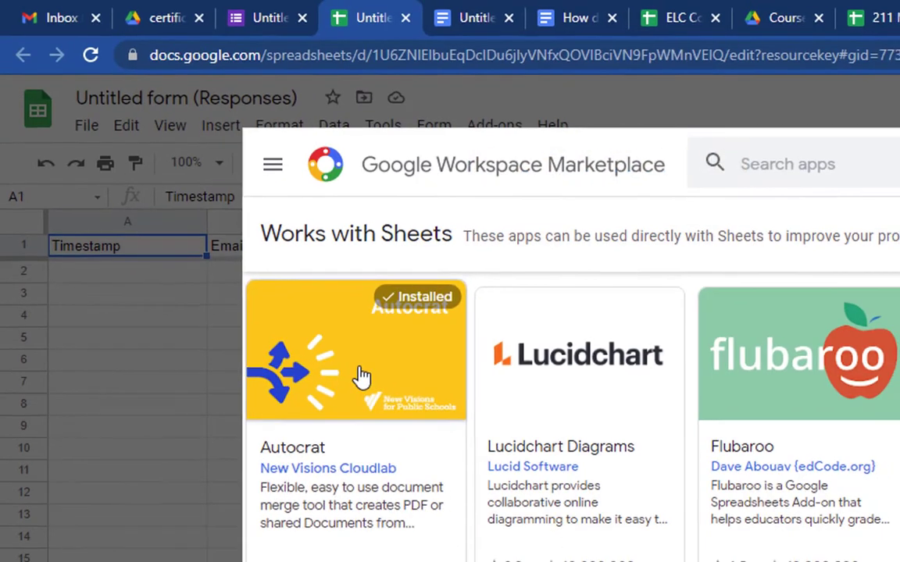
pyautogui.click(255, 266)
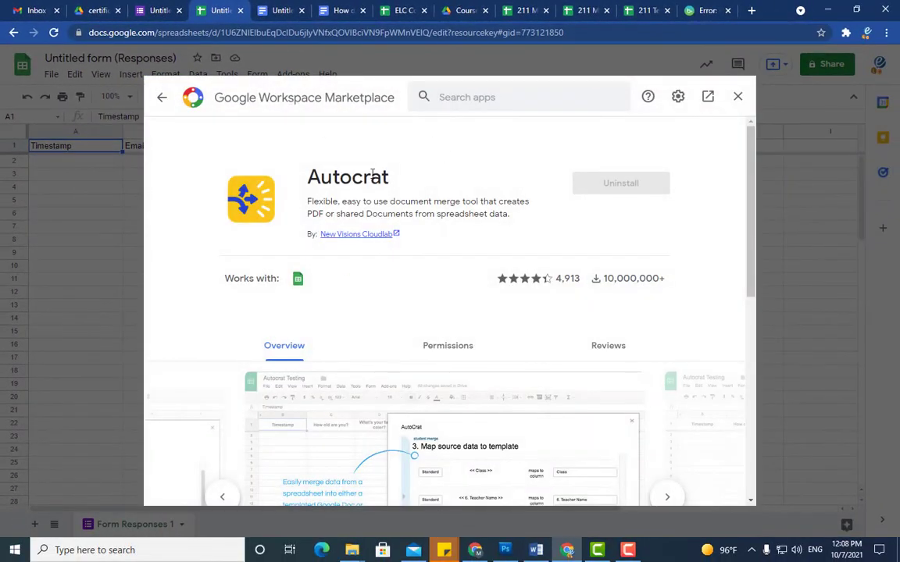
pyautogui.click(738, 97)
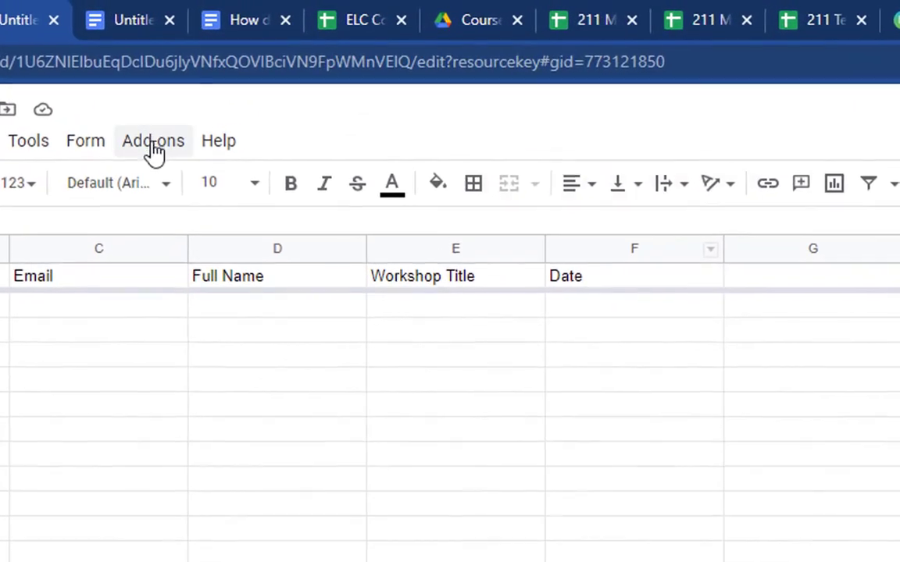
pyautogui.click(154, 147)
pyautogui.moveTo(192, 241)
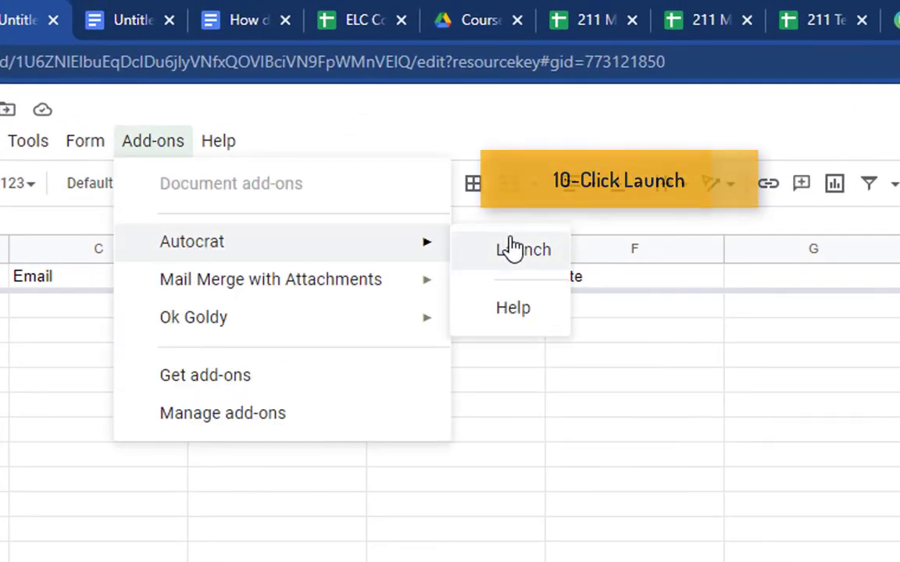
pyautogui.click(515, 249)
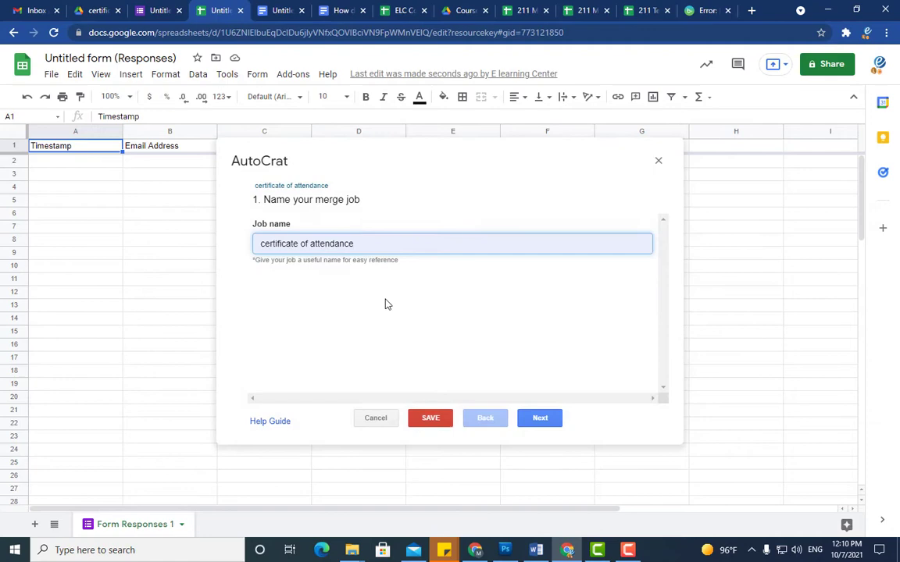
# Step: Name the job 'certificate of attendance' and pick the certificate document from Drive as template
pyautogui.click(541, 419)
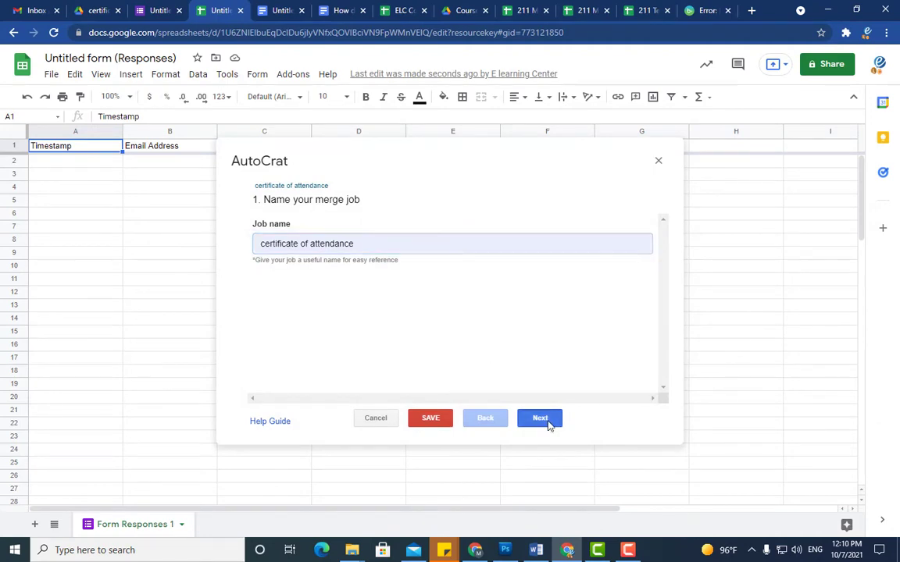
pyautogui.click(191, 229)
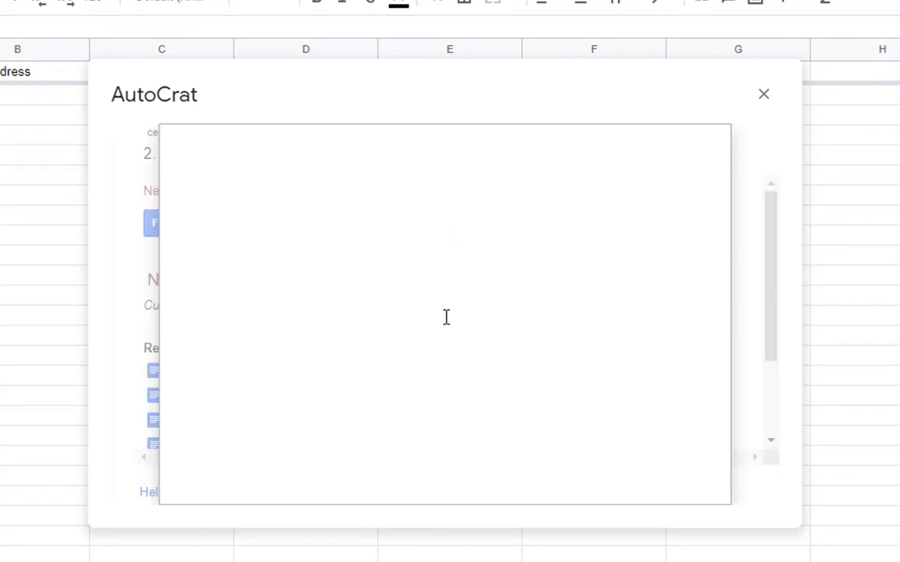
pyautogui.click(406, 377)
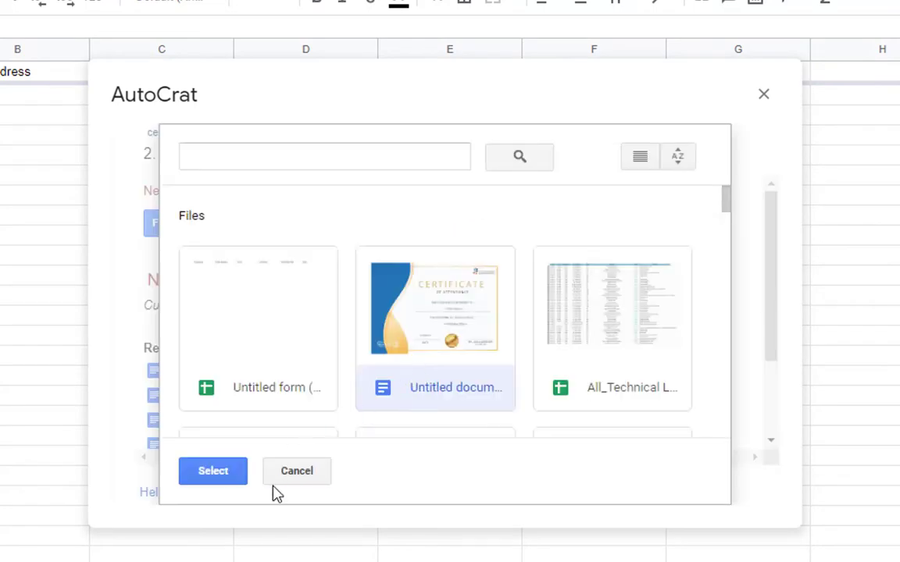
pyautogui.click(217, 477)
pyautogui.click(323, 442)
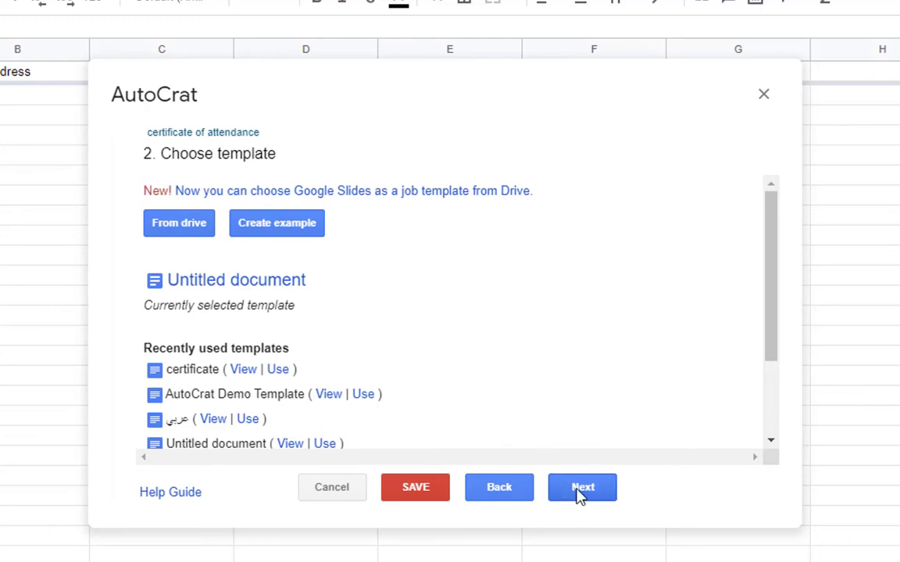
pyautogui.click(578, 492)
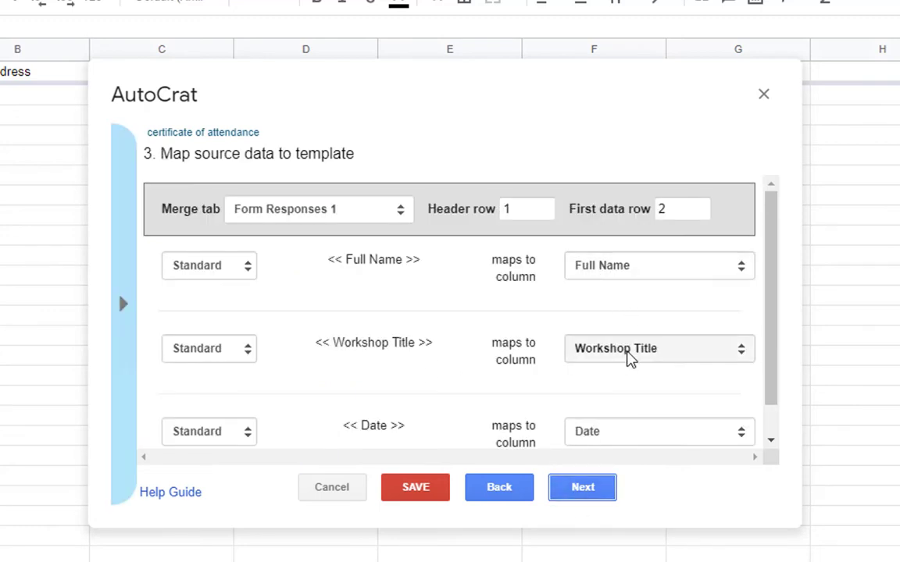
# Step: Name output files '<<Full Name>> certificate of attendance' and set their type to PDF
pyautogui.scroll(-1, 631, 429)
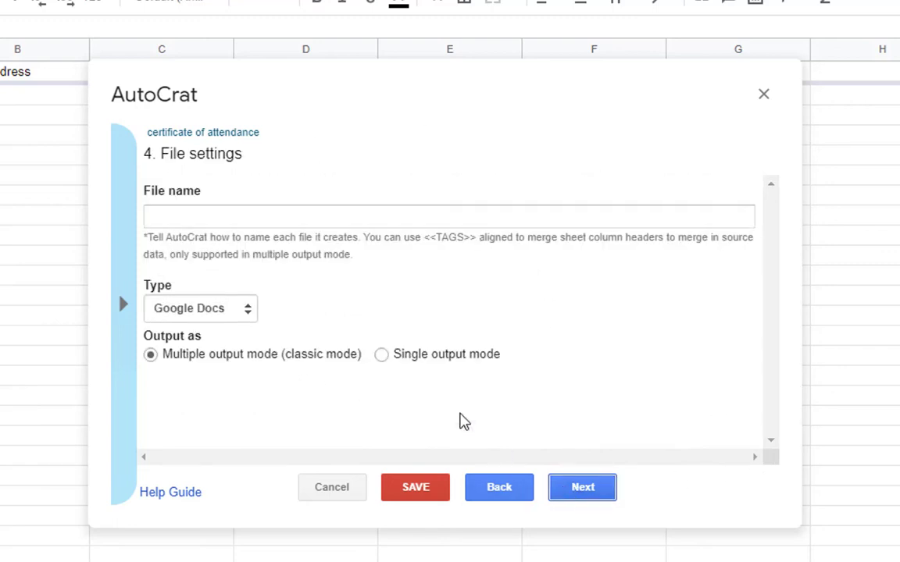
pyautogui.click(283, 215)
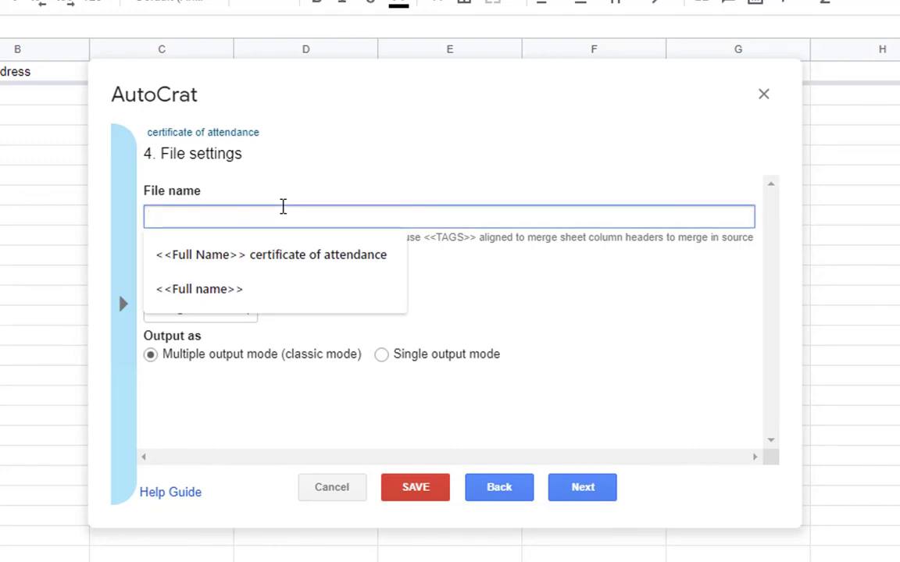
pyautogui.click(129, 289)
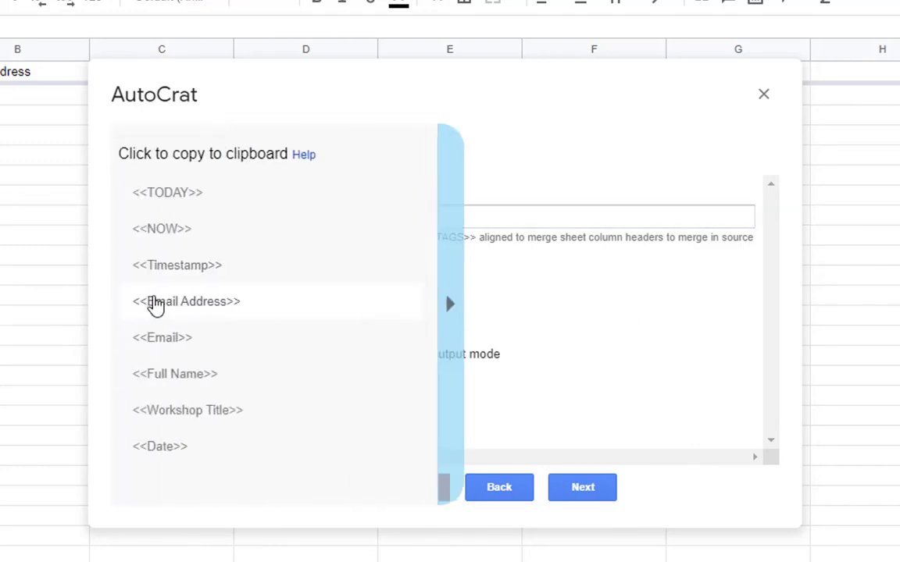
pyautogui.click(186, 378)
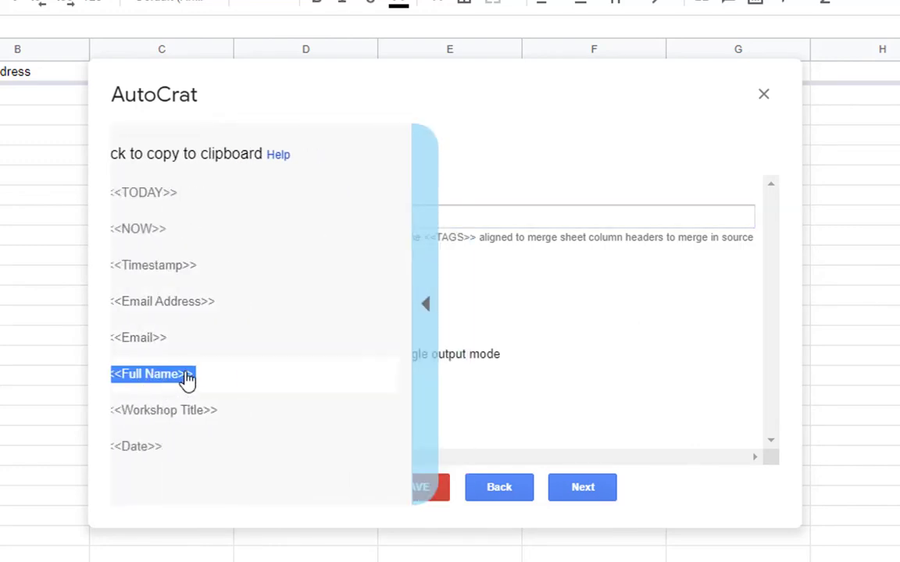
pyautogui.click(285, 212)
pyautogui.write('<<Full Name>>')
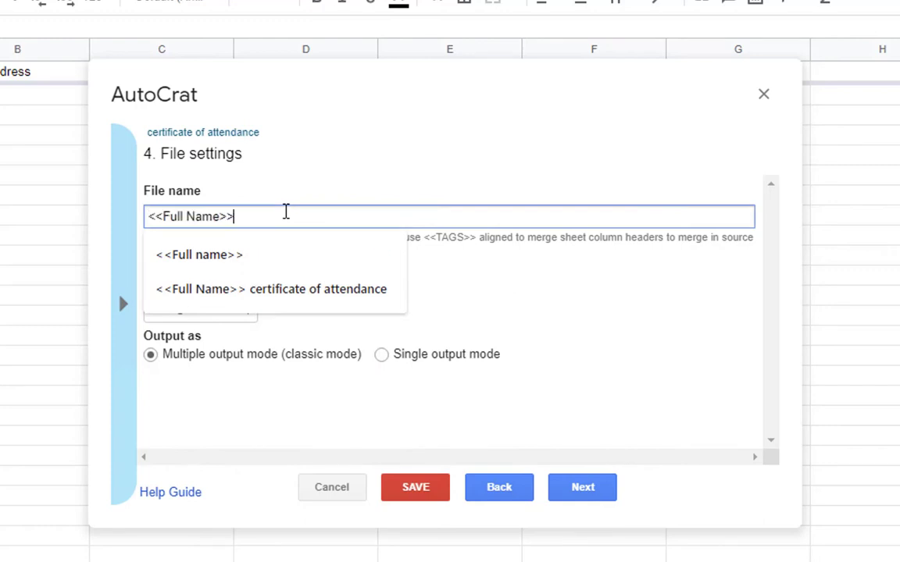
pyautogui.click(301, 301)
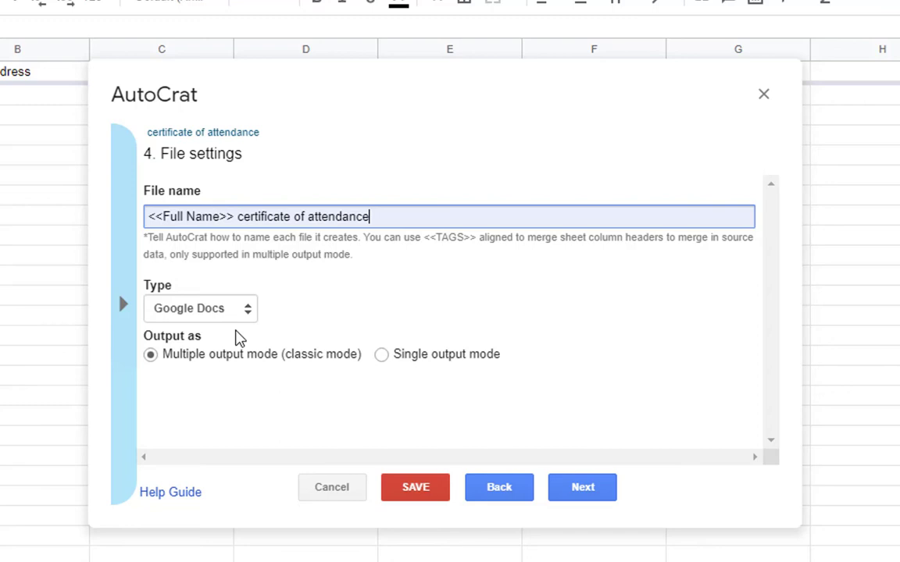
pyautogui.click(224, 316)
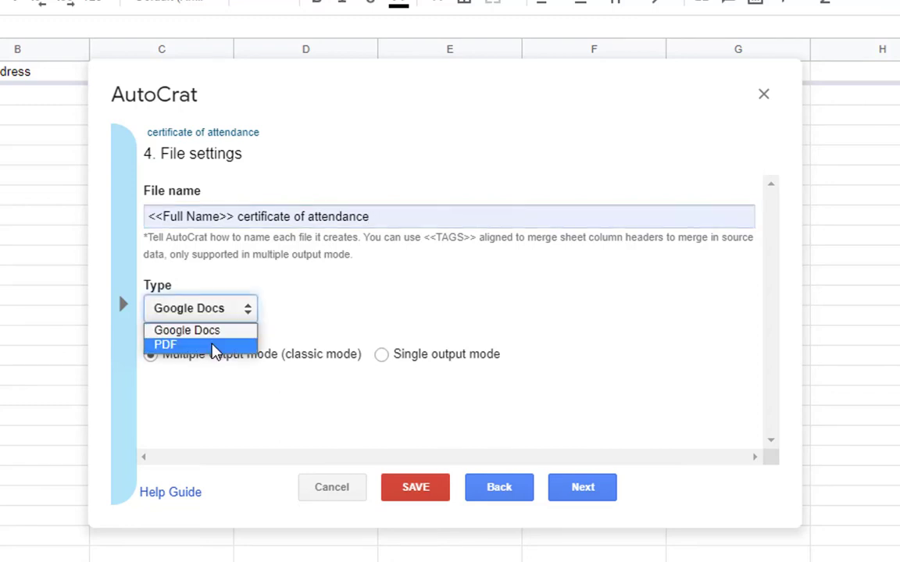
pyautogui.click(213, 348)
# Step: Save the files to the certificate folder, skipping the dynamic folder reference
pyautogui.click(579, 487)
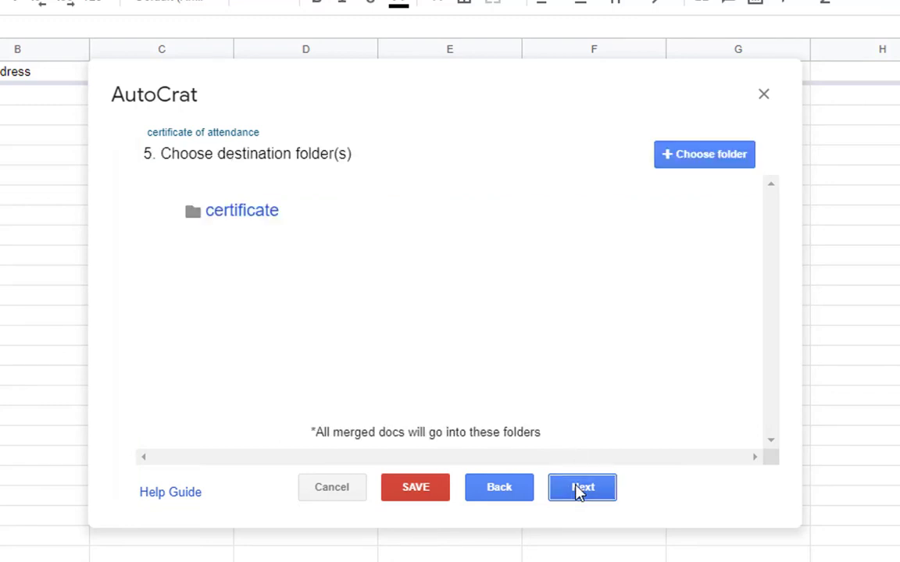
pyautogui.click(695, 161)
pyautogui.click(281, 279)
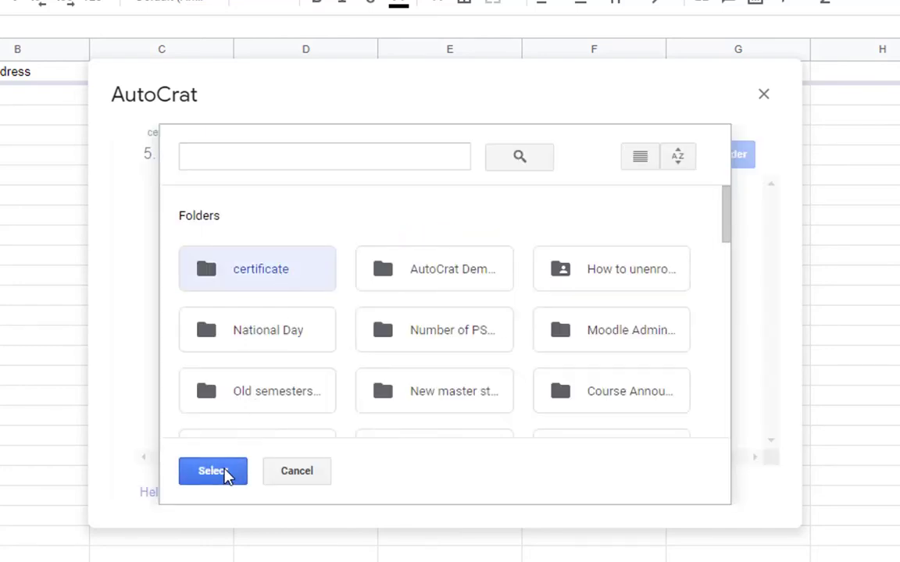
pyautogui.click(222, 473)
pyautogui.click(578, 487)
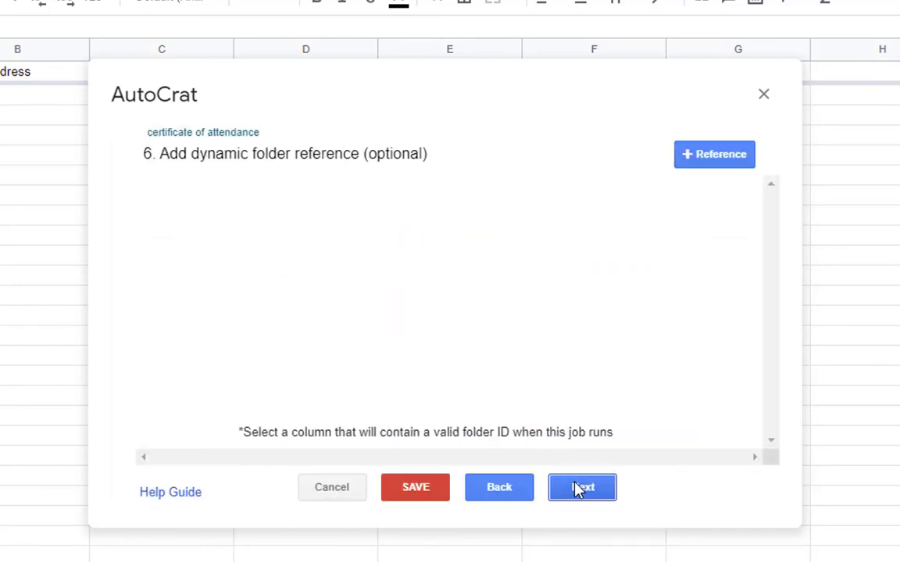
pyautogui.click(579, 487)
# Step: Skip the merge condition, turn on sharing, and address the email to <<Email Address>>
pyautogui.click(579, 487)
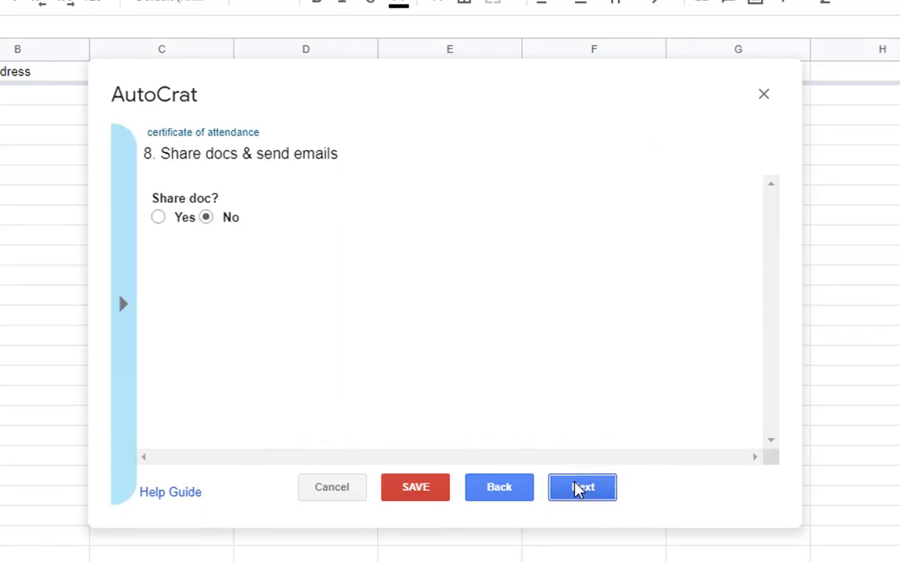
pyautogui.click(159, 218)
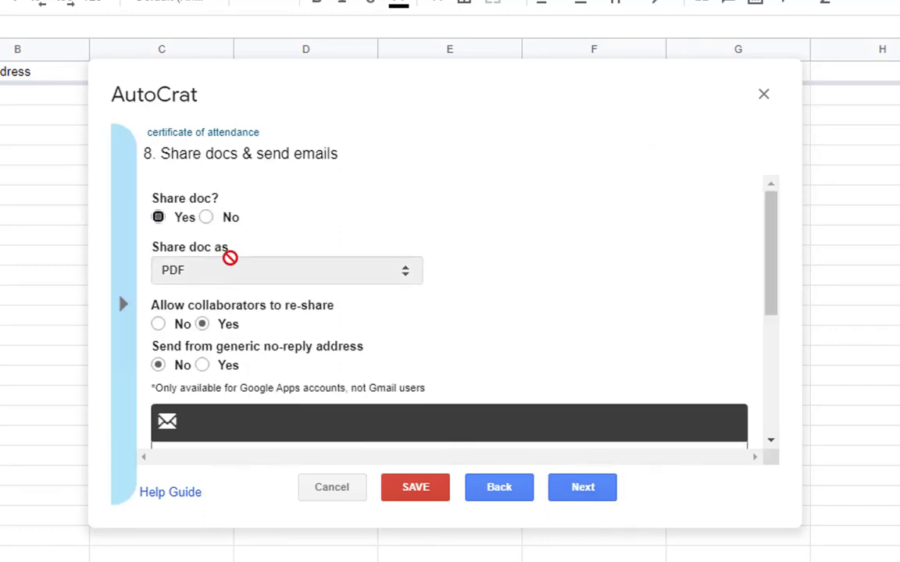
pyautogui.scroll(-5, 348, 257)
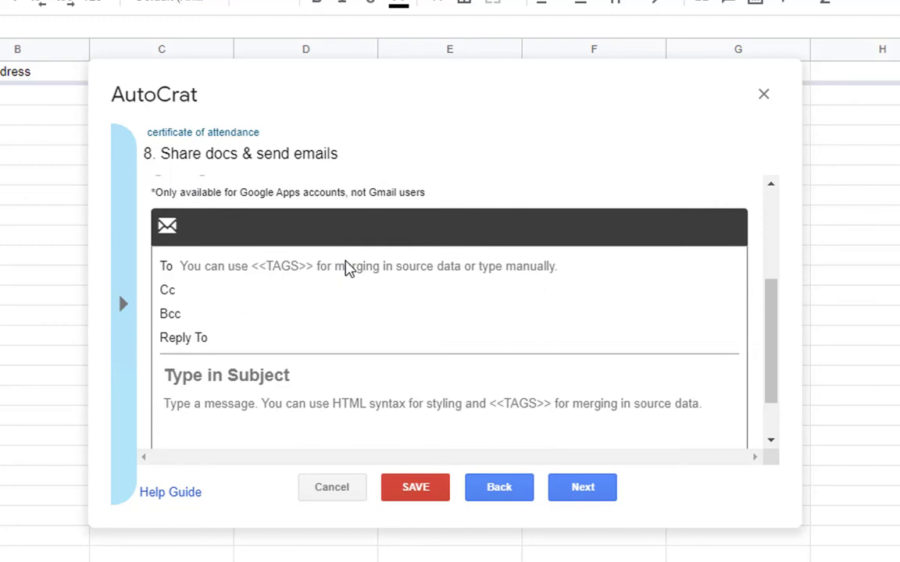
pyautogui.click(134, 250)
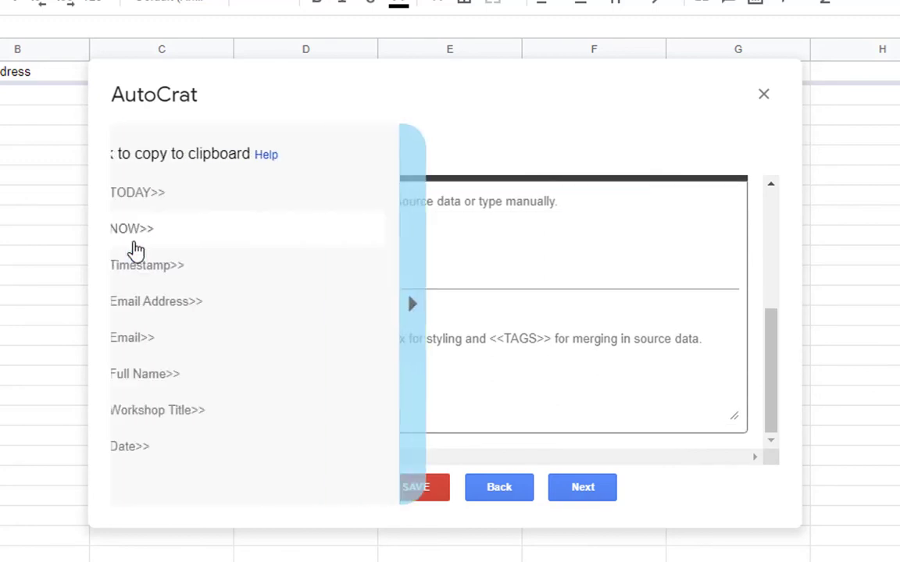
pyautogui.click(174, 304)
pyautogui.click(227, 203)
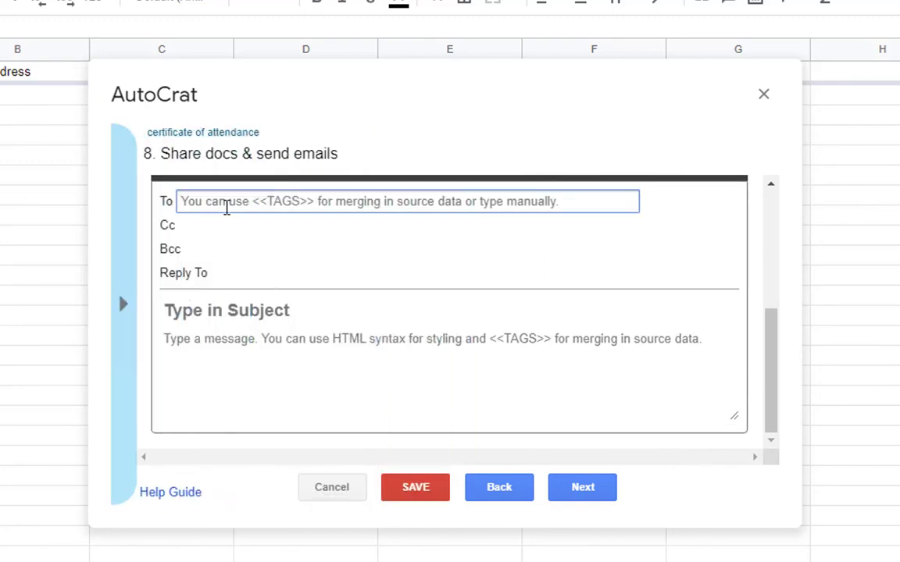
pyautogui.write('<<Email Address>>')
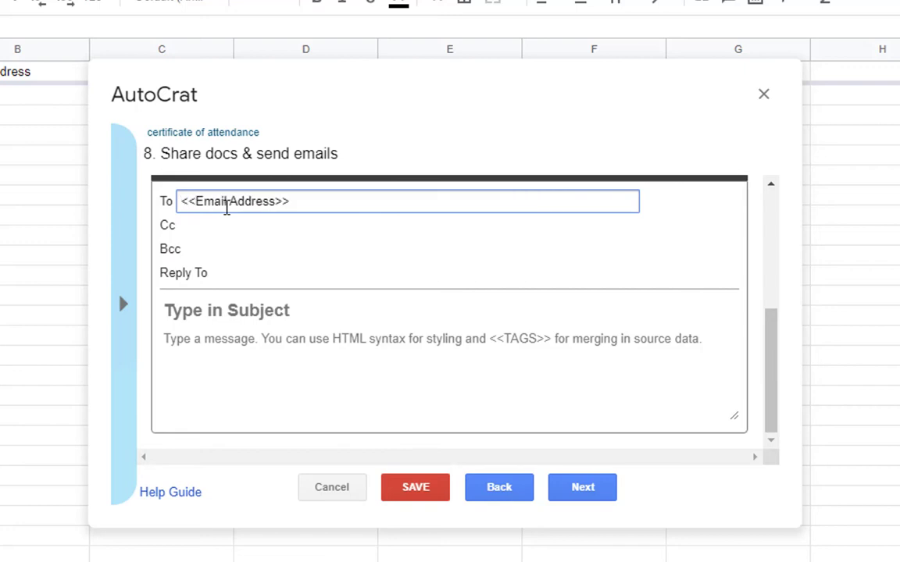
pyautogui.hotkey('ctrl', 'a')
pyautogui.click(253, 200)
# Step: Set the email subject to '<<Workshop Title>> certificate of attendance'
pyautogui.click(245, 310)
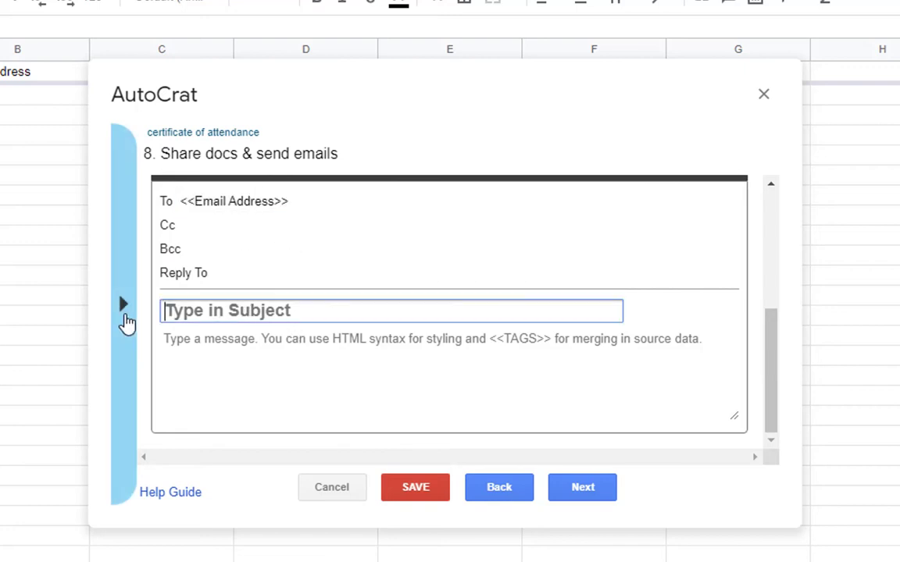
pyautogui.click(126, 322)
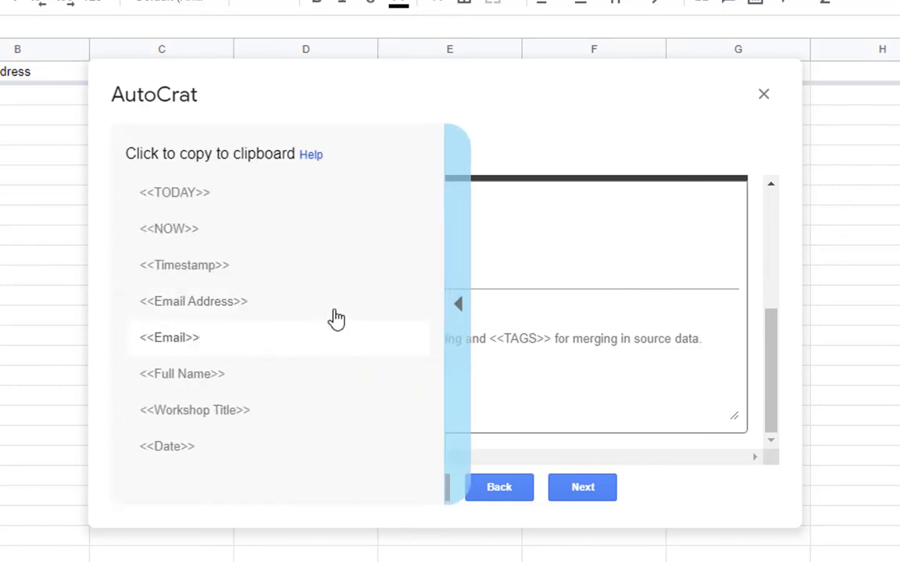
pyautogui.click(249, 413)
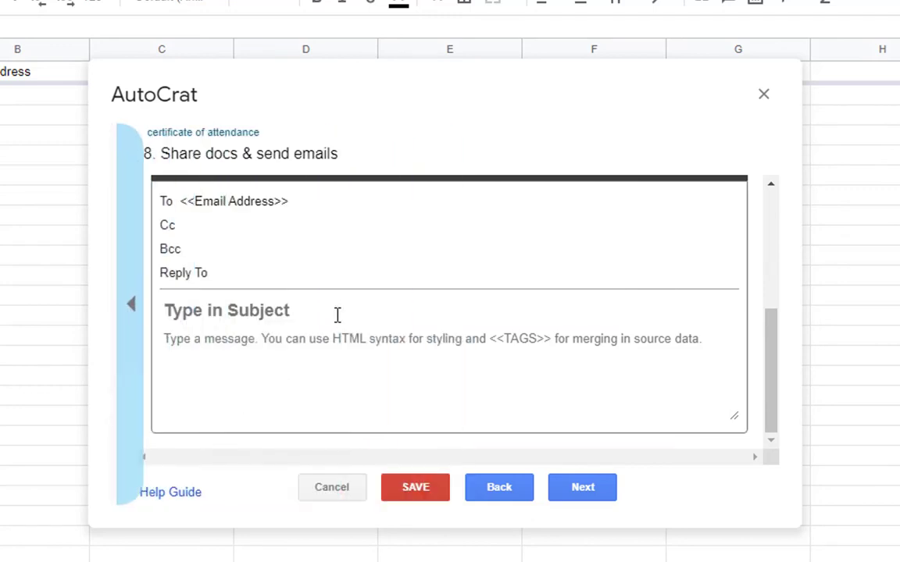
pyautogui.click(334, 310)
pyautogui.write('<<Workshop Title>>')
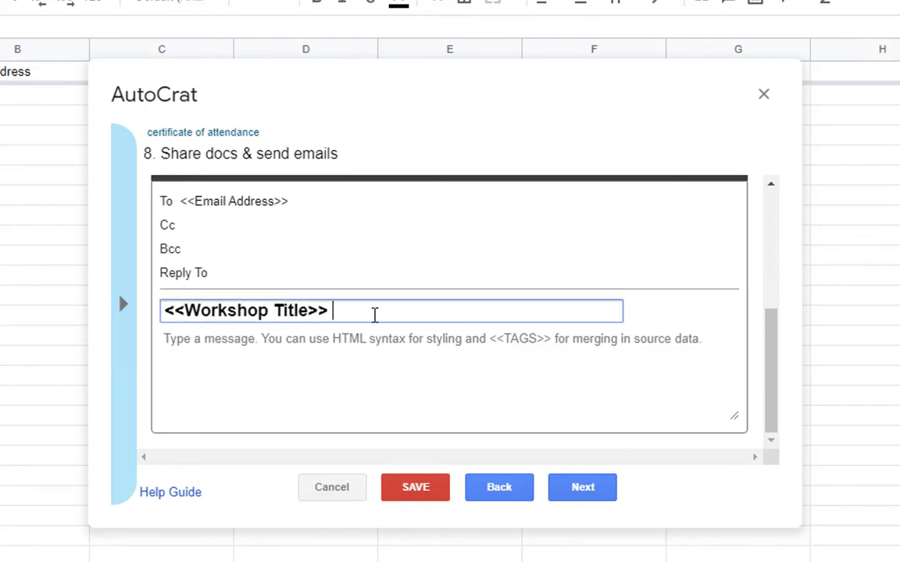
pyautogui.write('certificate of attendance')
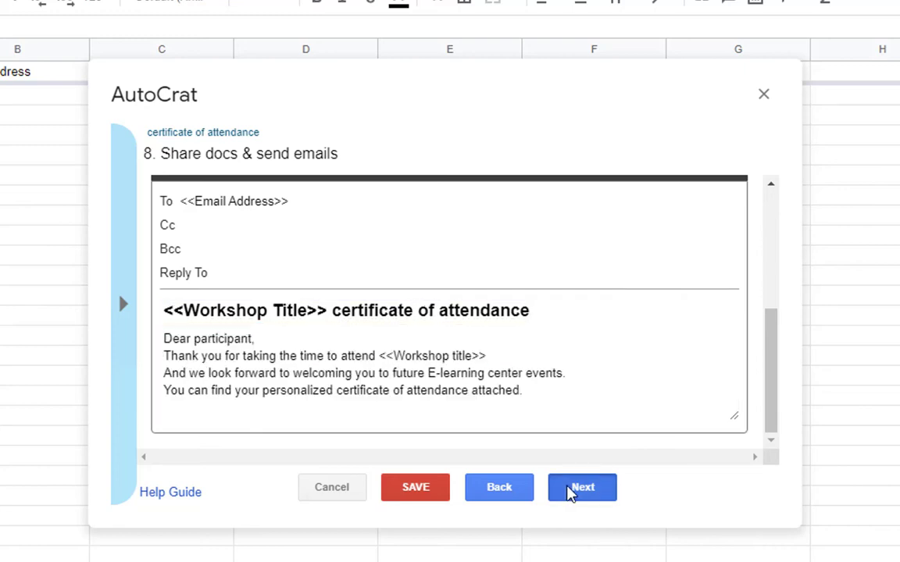
# Step: Turn on the form-submit trigger for the certificate of attendance job, save it, and close AutoCrat
pyautogui.click(580, 489)
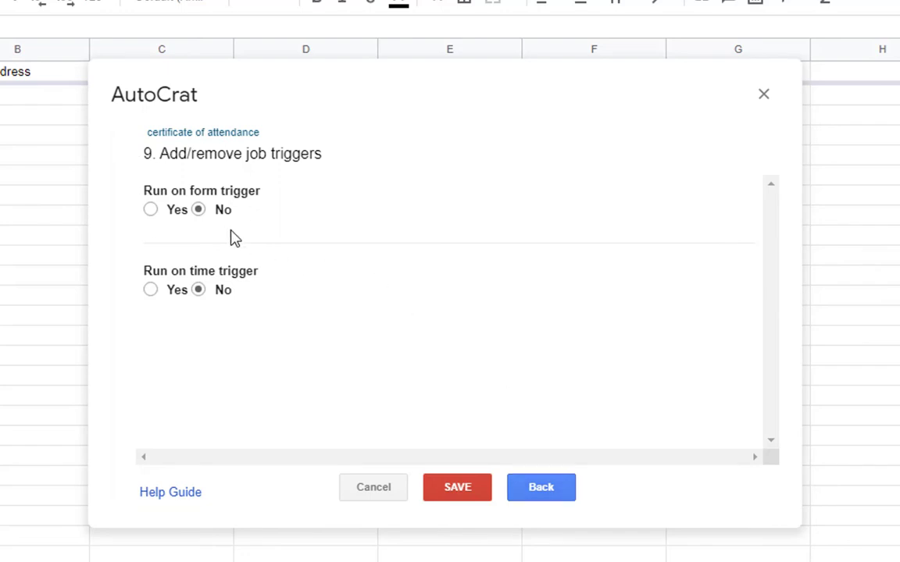
pyautogui.click(151, 210)
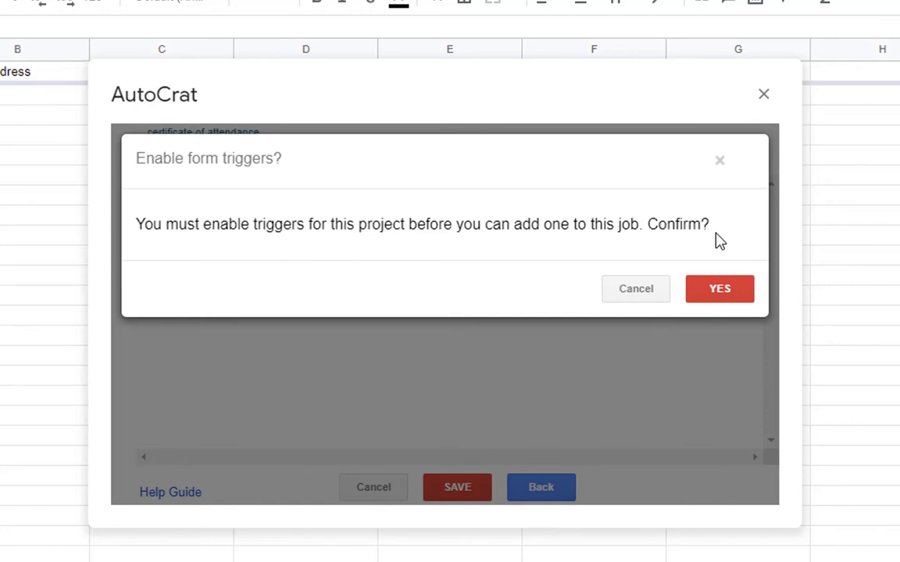
pyautogui.click(720, 290)
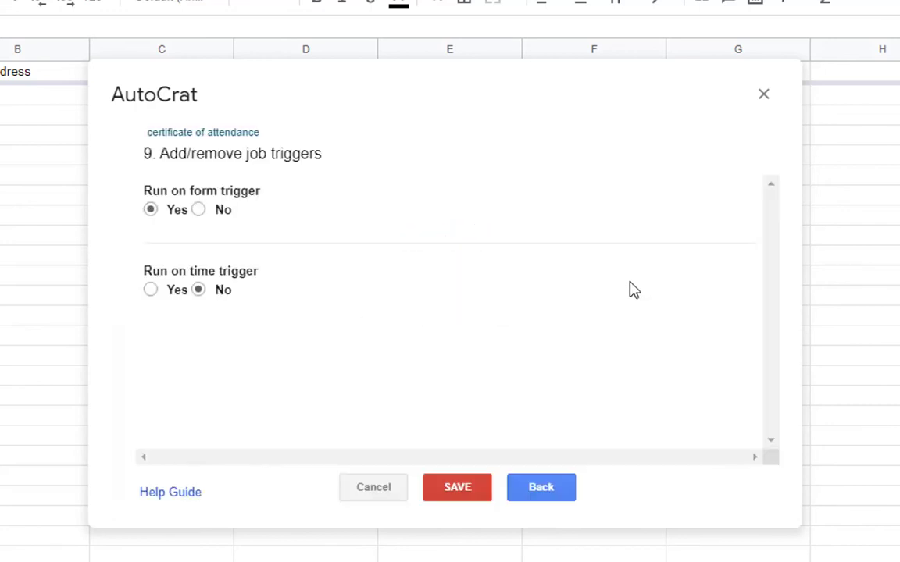
pyautogui.click(480, 488)
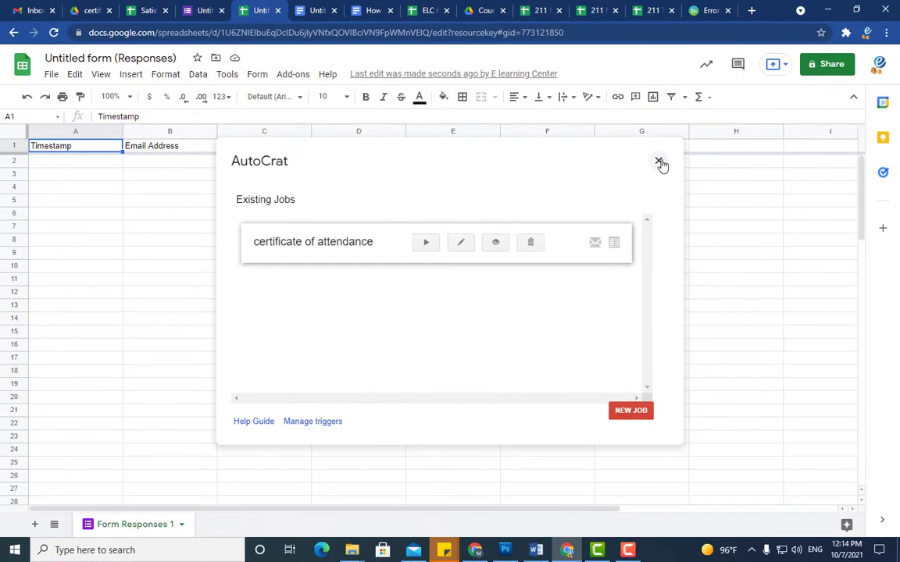
pyautogui.click(658, 162)
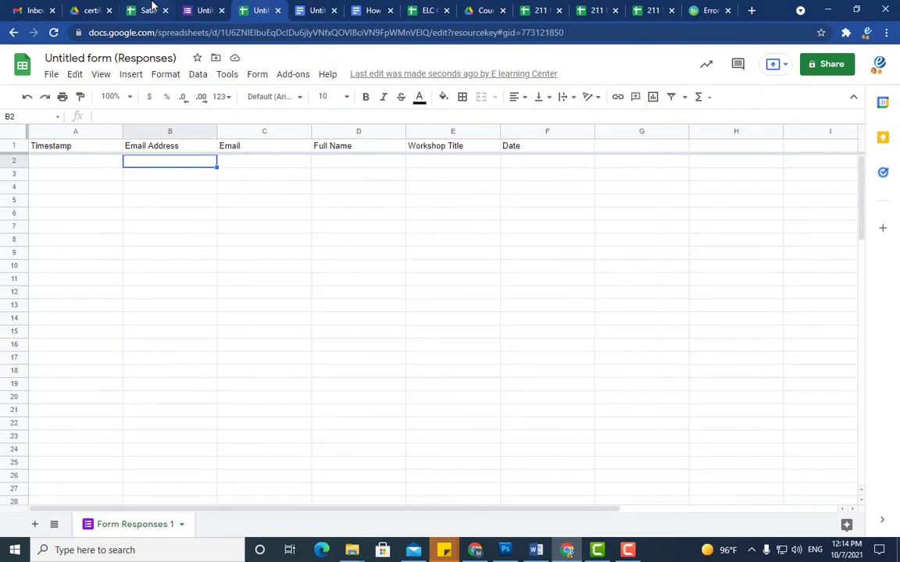
# Step: Email the Survey form invitation to a test contact picked from the To suggestions
pyautogui.click(204, 10)
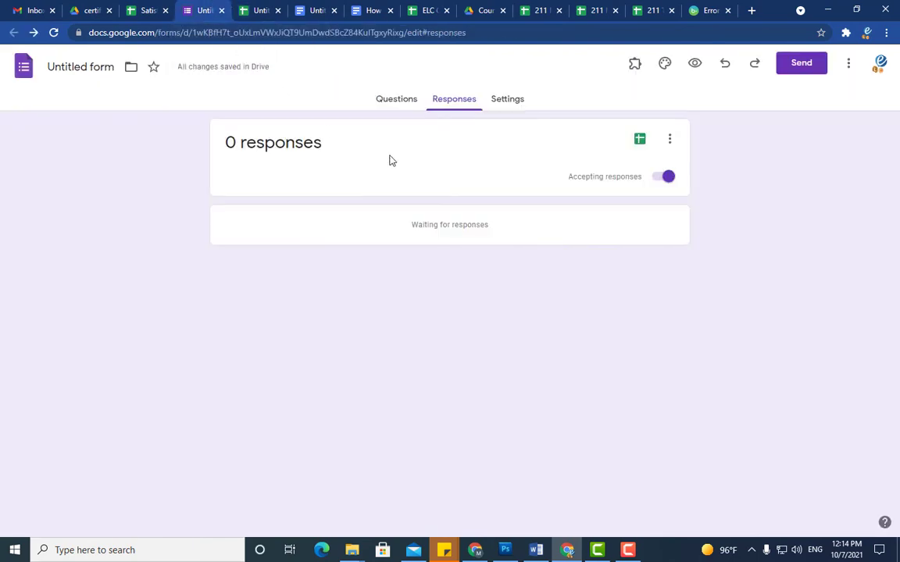
pyautogui.click(391, 99)
pyautogui.click(787, 65)
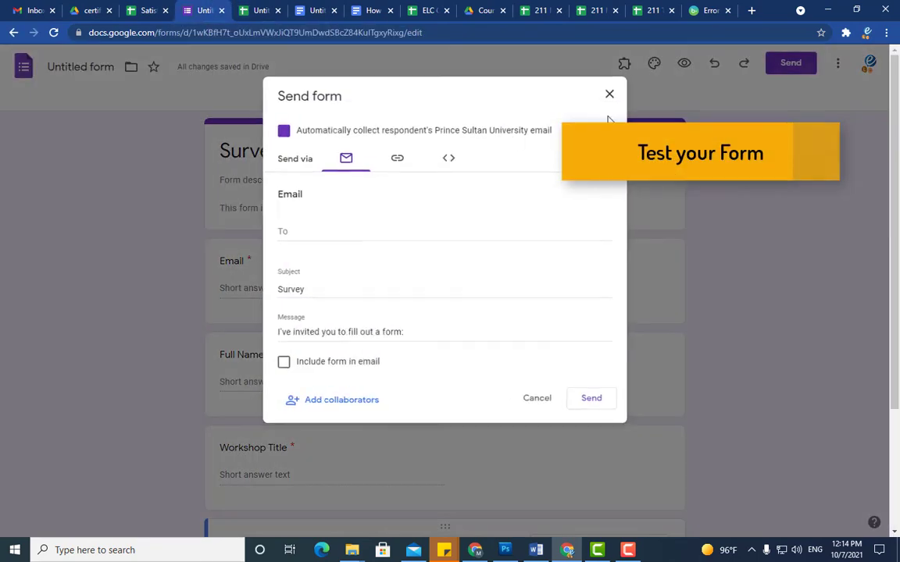
pyautogui.click(315, 247)
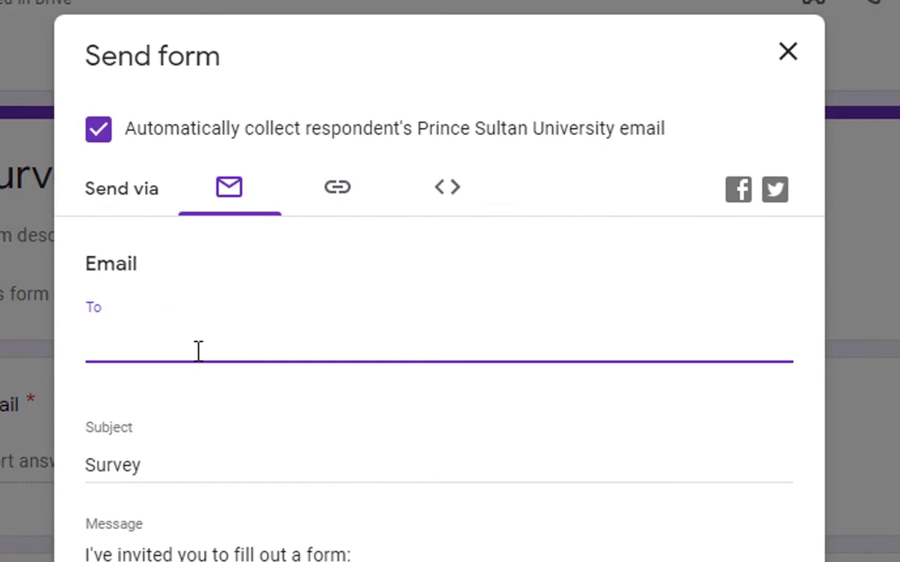
pyautogui.click(200, 341)
pyautogui.write('N')
pyautogui.press('BackSpace')
pyautogui.write('n')
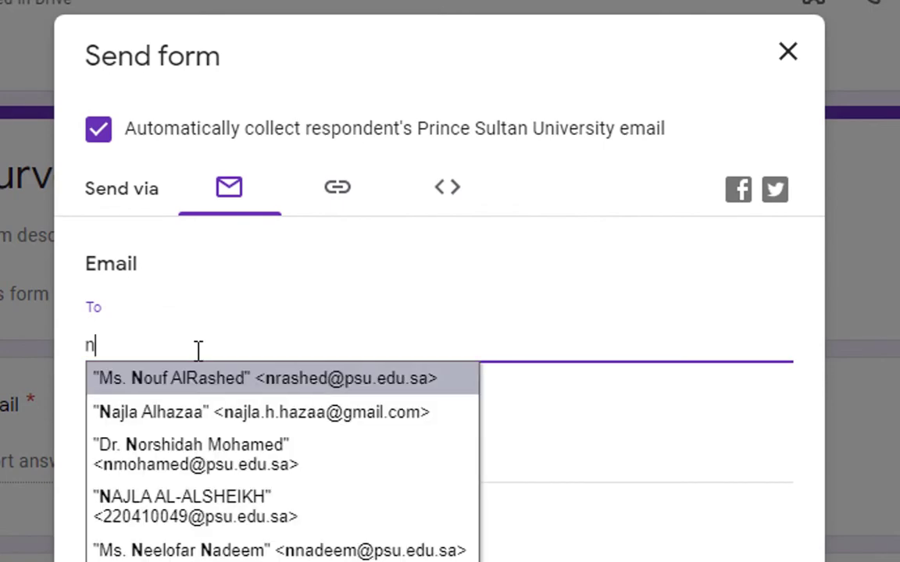
pyautogui.click(196, 381)
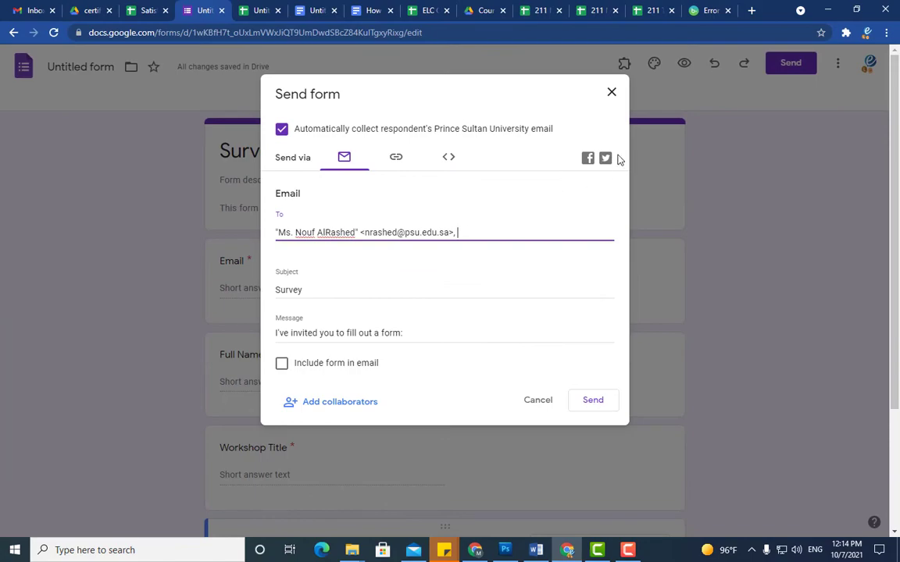
pyautogui.click(593, 400)
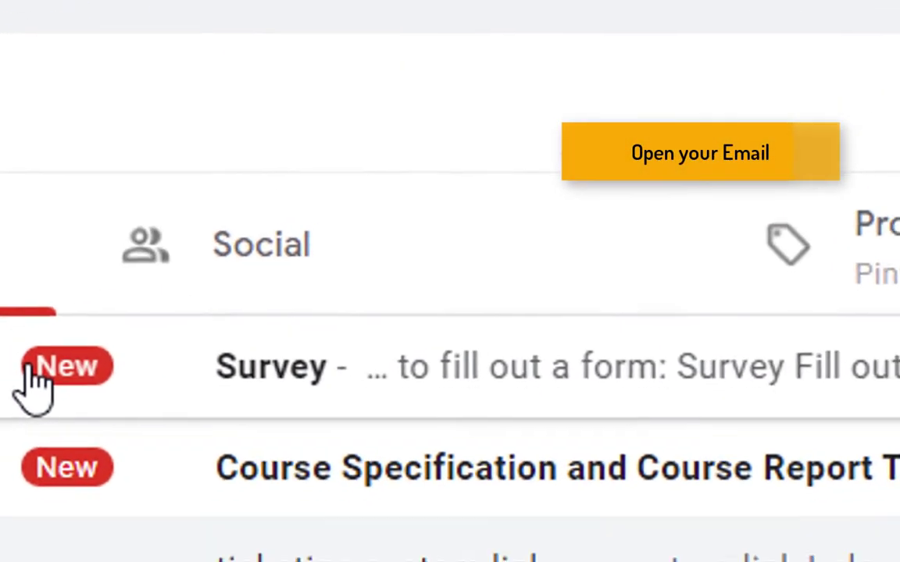
# Step: Open the new Survey invitation email in the Gmail inbox
pyautogui.click(32, 387)
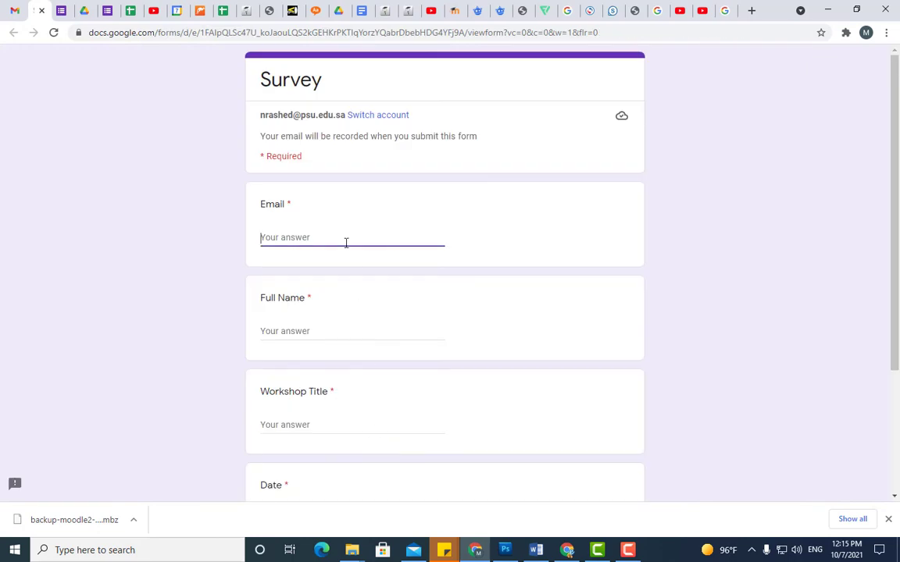
pyautogui.write('Experiment')
# Step: Submit a test Survey response with the Date set to 7 October 2021
pyautogui.click(334, 353)
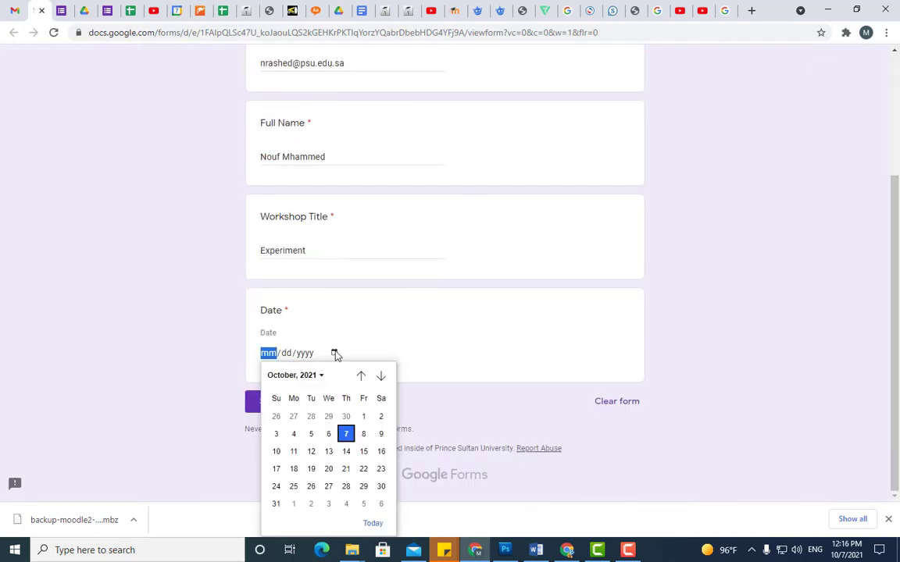
pyautogui.click(347, 435)
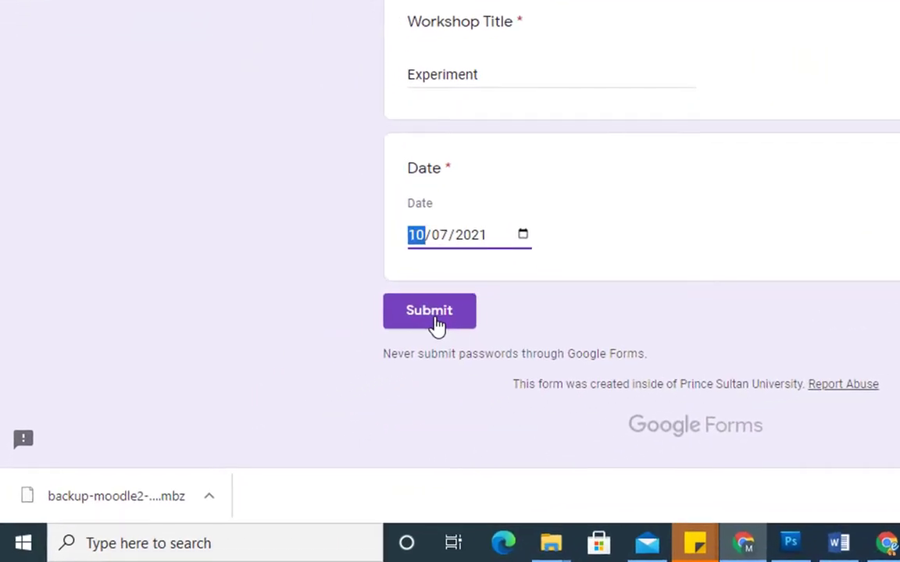
pyautogui.click(268, 409)
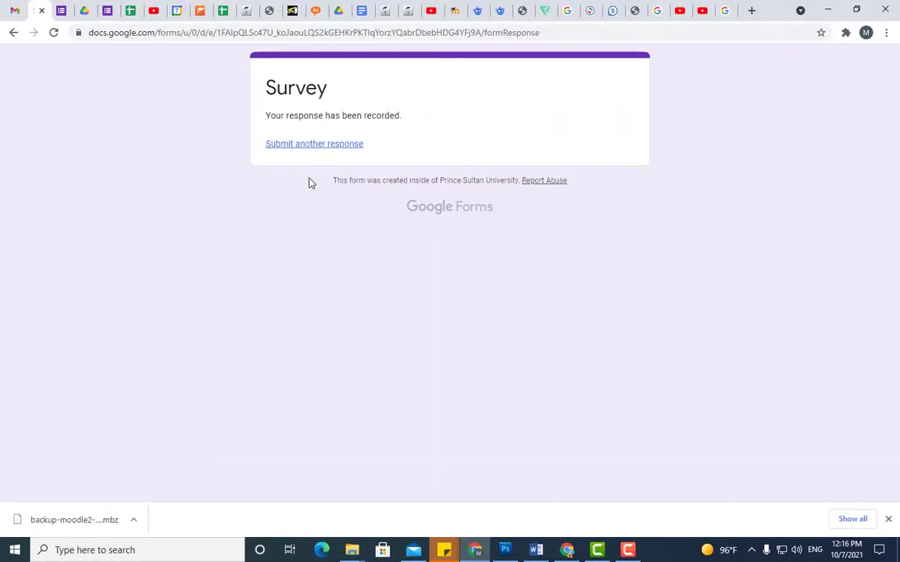
pyautogui.hotkey('alt', 'Tab')
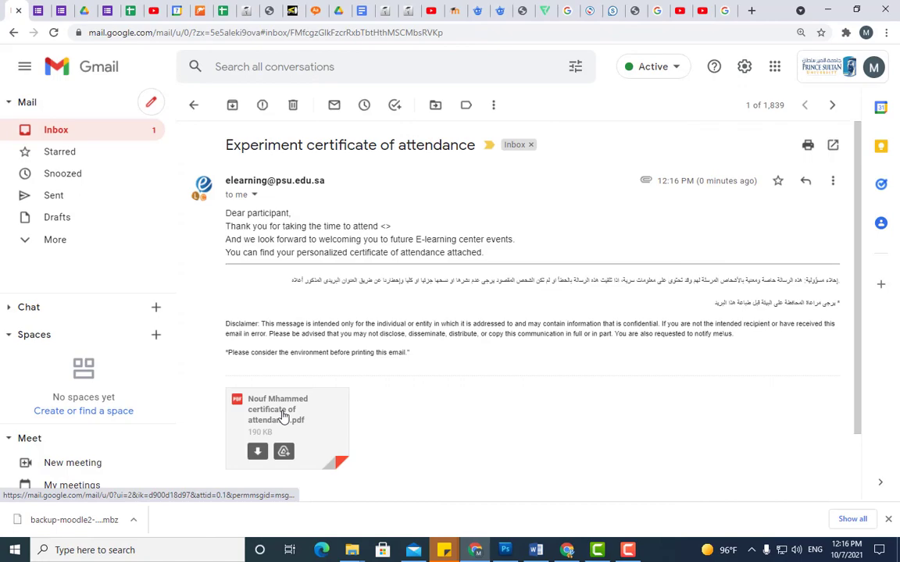
# Step: Preview the PDF certificate attached to the 'Experiment certificate of attendance' email
pyautogui.click(283, 417)
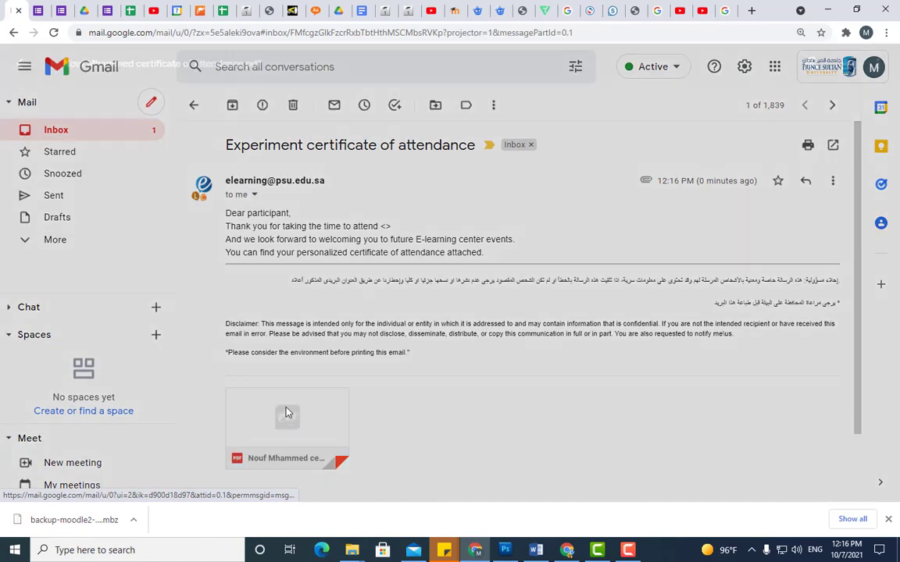